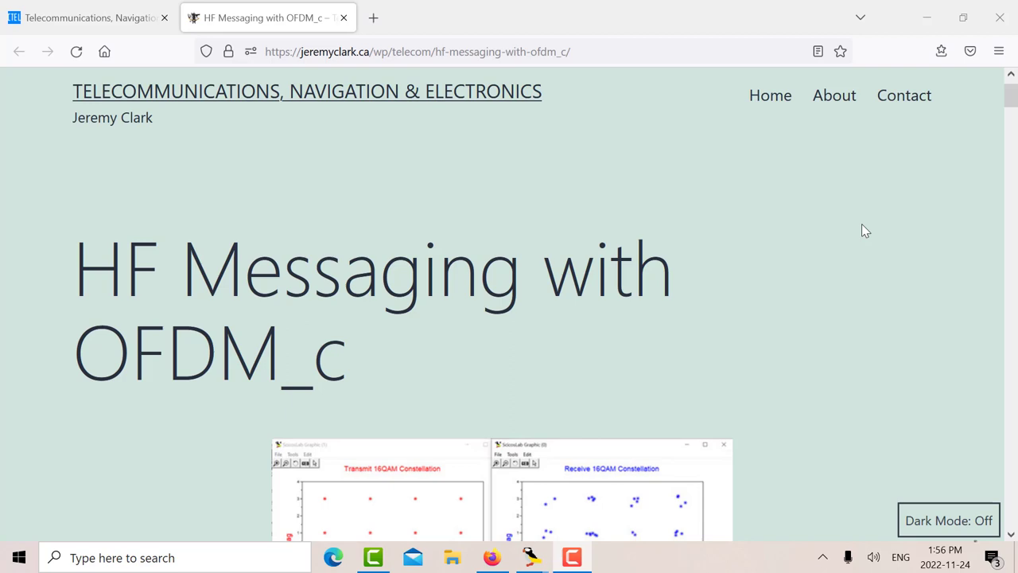
# - Scroll past the Fig.1 OFDM IFFT/FFT block diagram to the Fig.2 ScicosLab Tx IFFT code screenshots
pyautogui.scroll(-7, 865, 230)
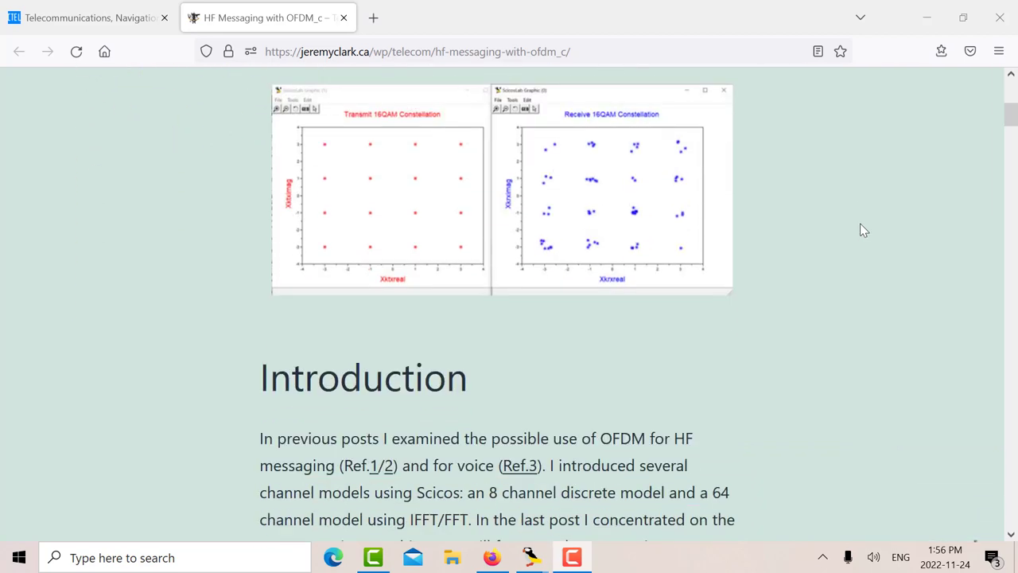
pyautogui.scroll(-3, 863, 229)
pyautogui.scroll(-1, 863, 230)
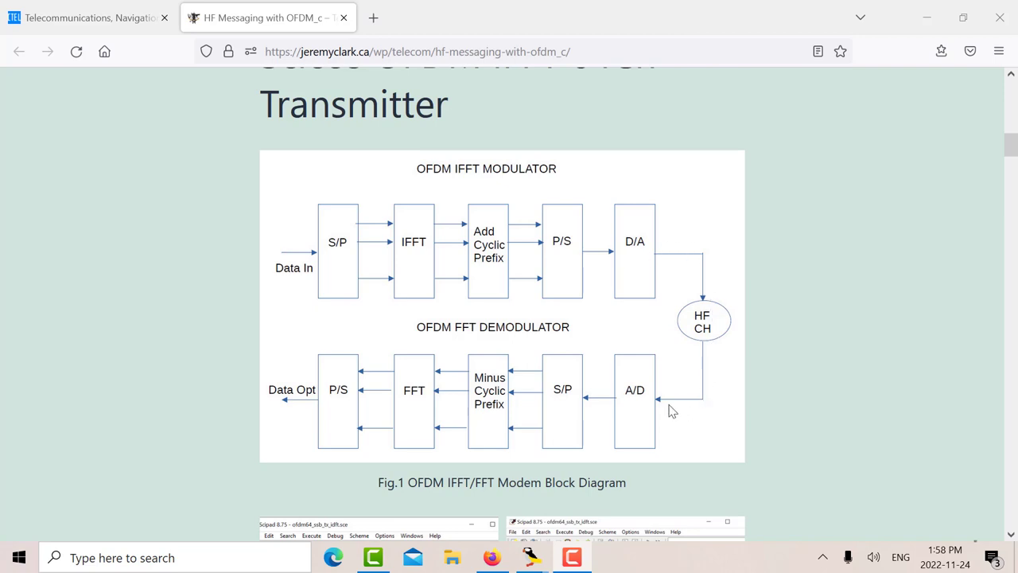
pyautogui.scroll(-1, 850, 245)
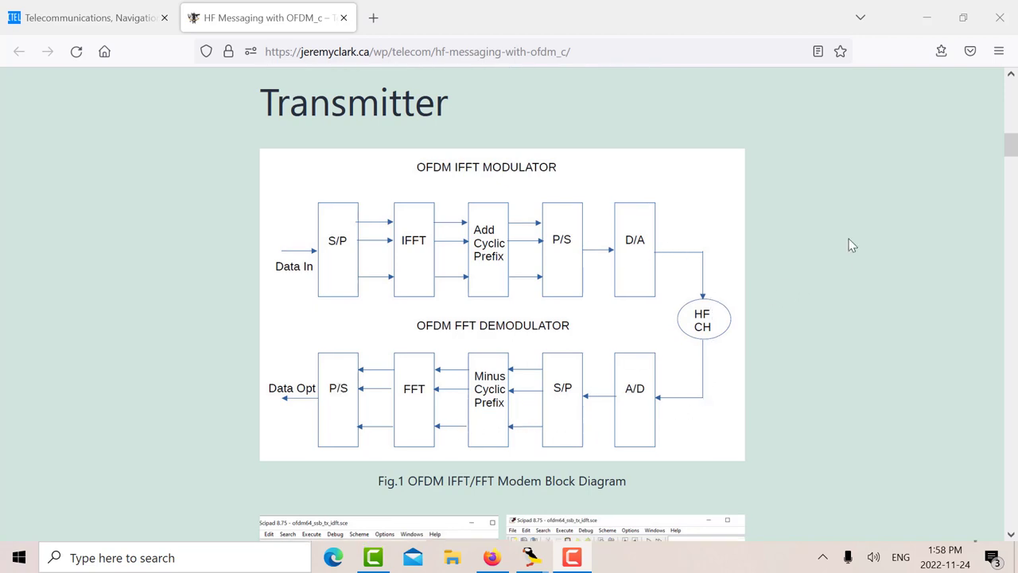
pyautogui.scroll(-5, 839, 243)
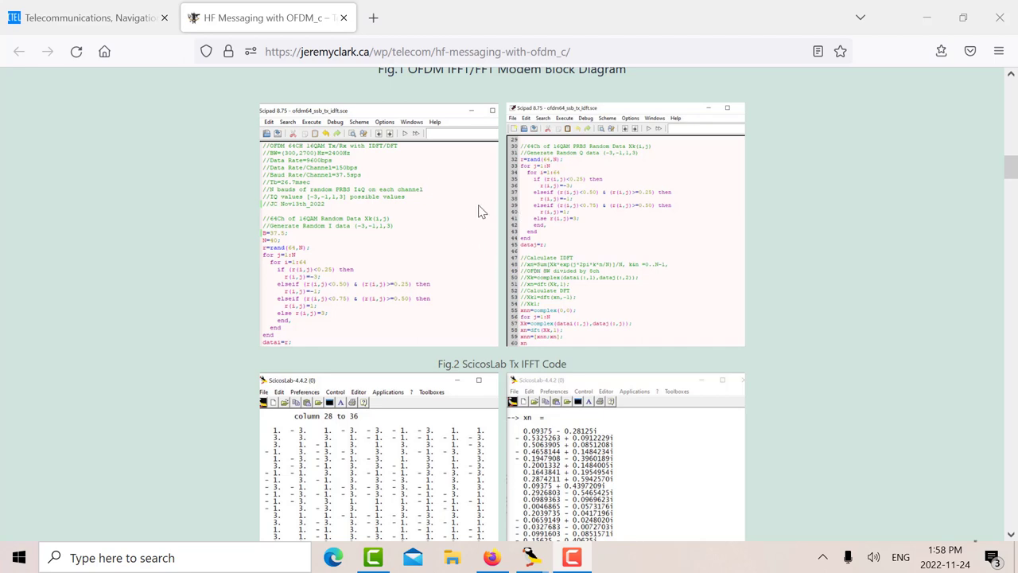
# - Scroll past the Fig.3 I,Q array and IFFT output to the Fig.4 Real and Imag scatter plots
pyautogui.scroll(-2, 455, 199)
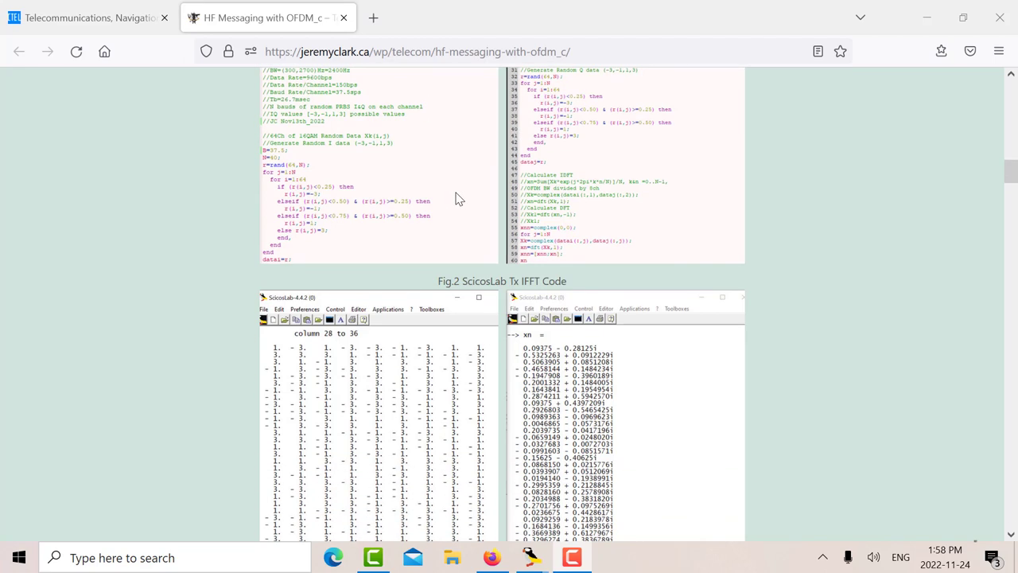
pyautogui.scroll(-2, 455, 199)
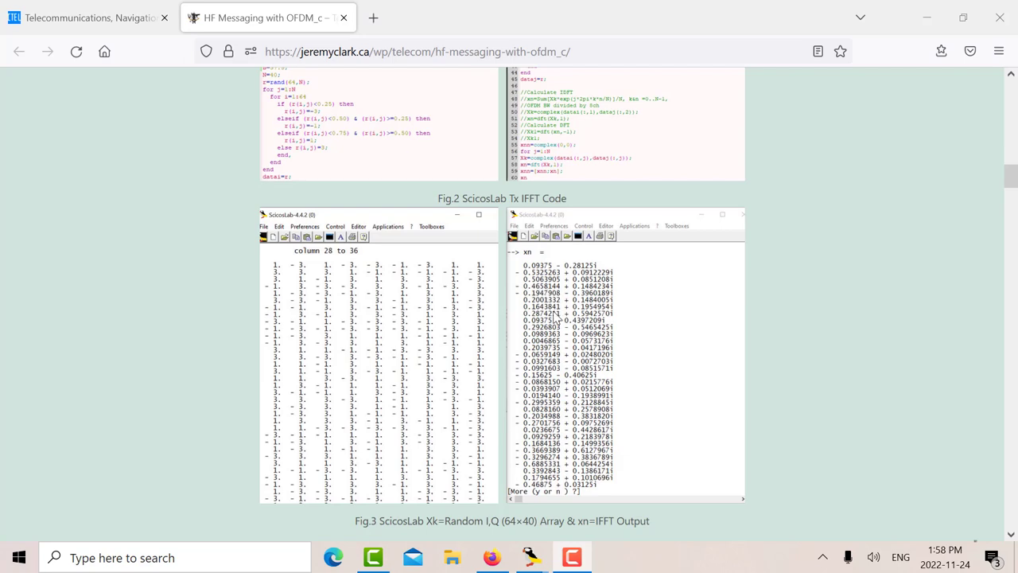
pyautogui.scroll(-5, 536, 317)
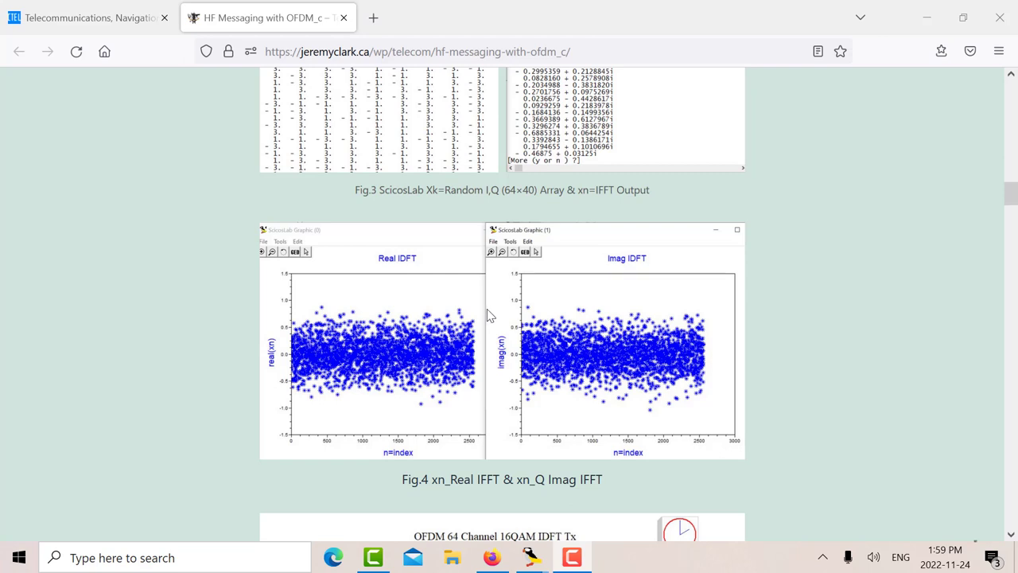
# - Bring the whole Fig.5 OFDM 64Ch 16QAM IFFT Transmitter diagram into view
pyautogui.scroll(-1, 684, 336)
pyautogui.scroll(-5, 685, 336)
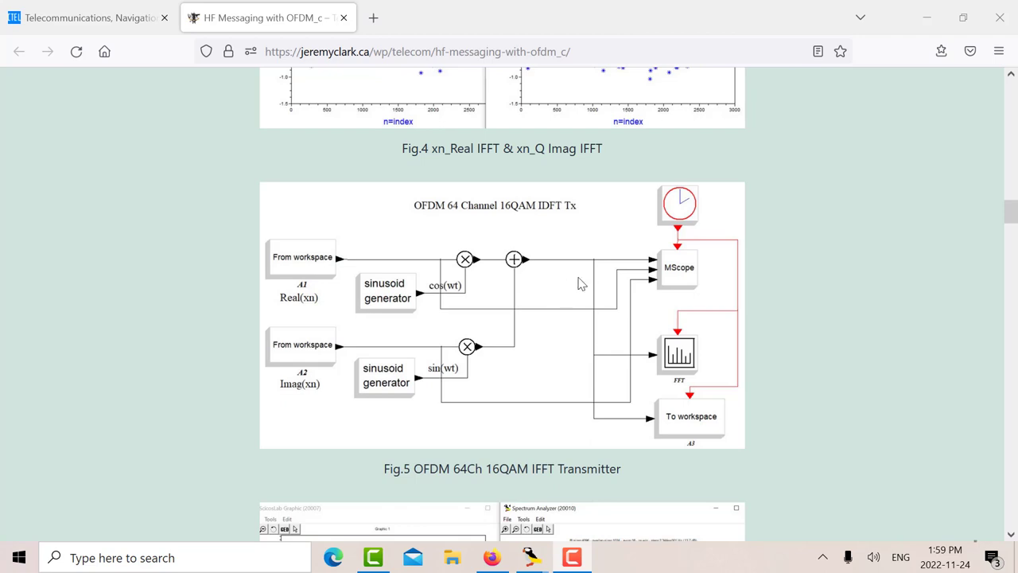
# - Scroll to the Fig.6 transmitter waveform and spectrum plots and the 9600bps explanation below
pyautogui.scroll(-5, 566, 281)
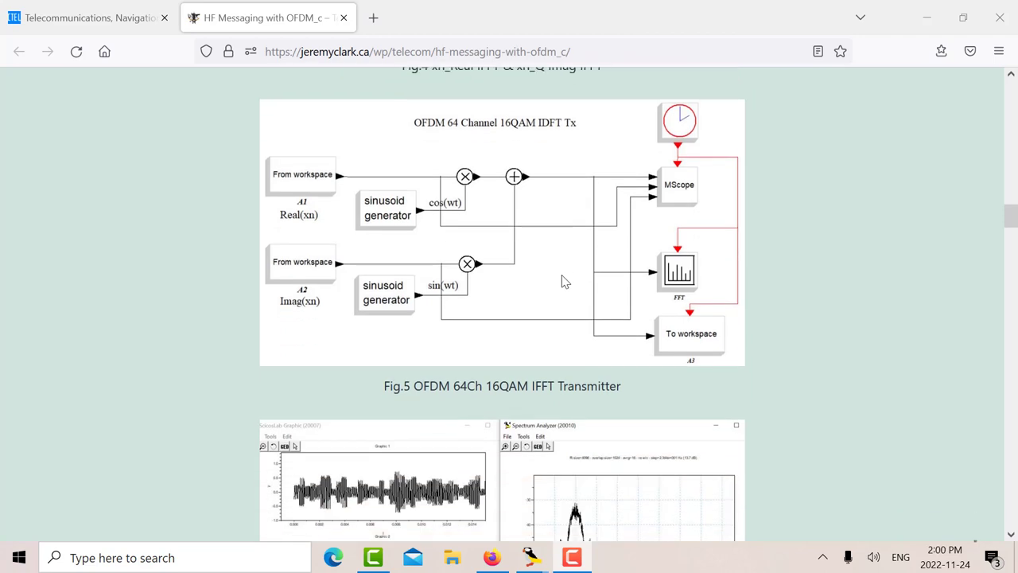
pyautogui.scroll(-1, 562, 282)
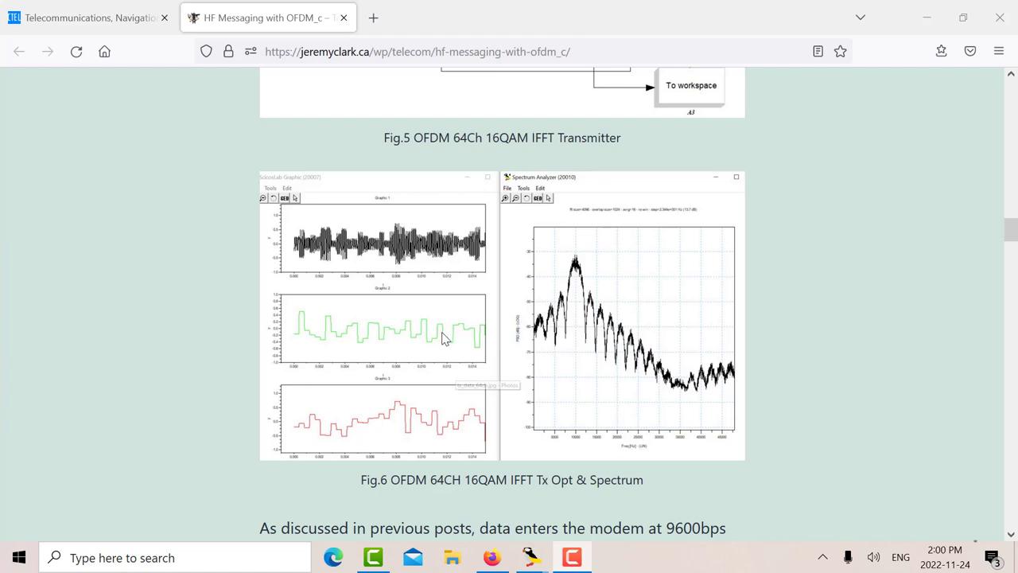
# - Scroll to the receiver section, glance back at Fig.5, then settle on the Fig.7 receiver diagram
pyautogui.scroll(-5, 444, 338)
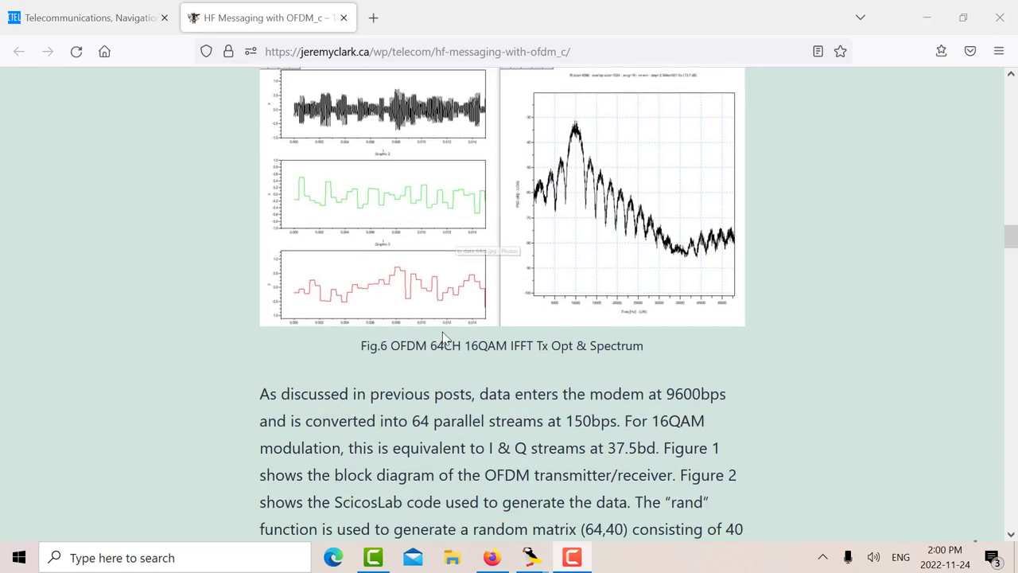
pyautogui.scroll(-6, 442, 332)
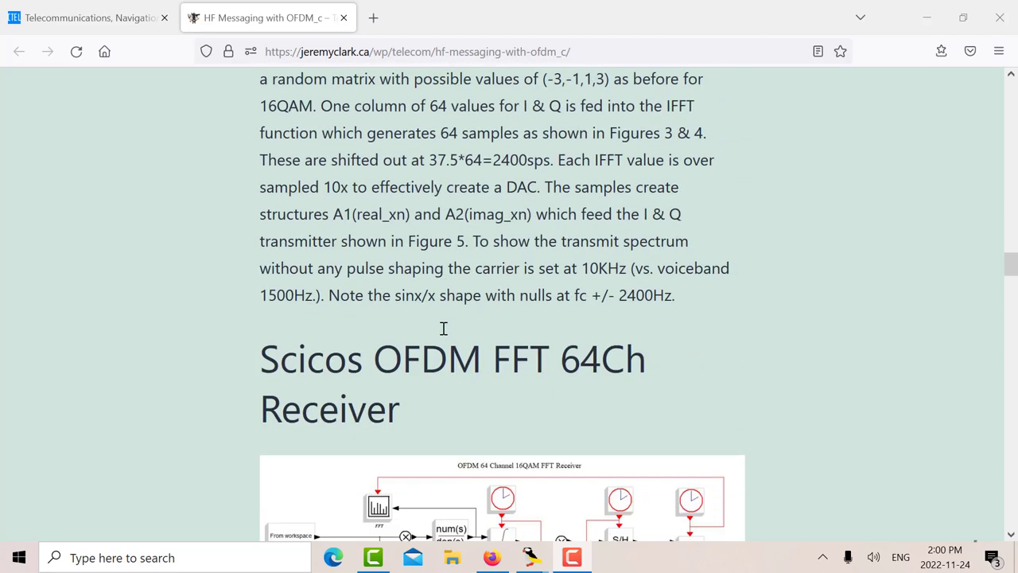
pyautogui.scroll(-1, 444, 334)
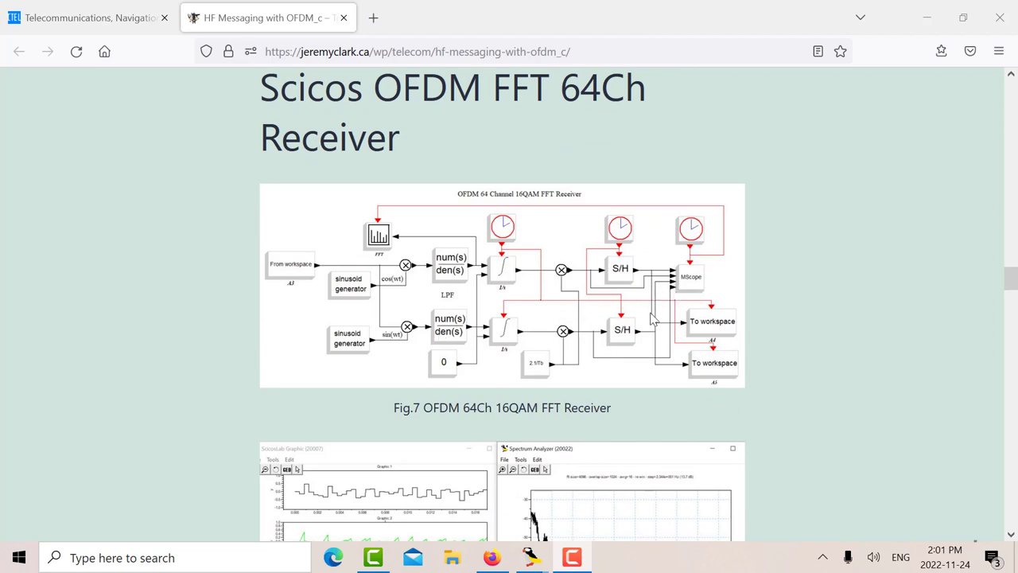
pyautogui.scroll(11, 628, 221)
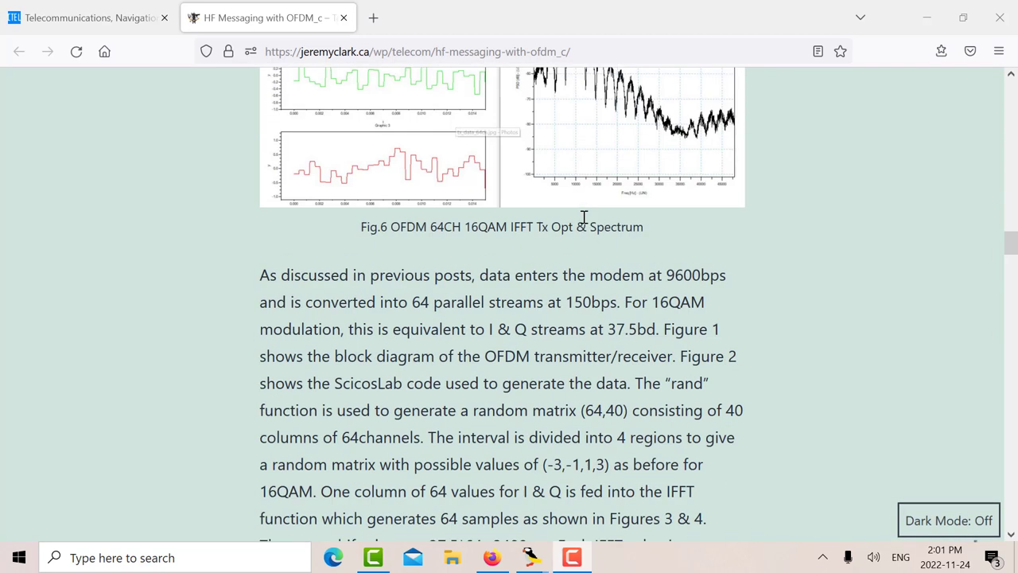
pyautogui.scroll(4, 585, 216)
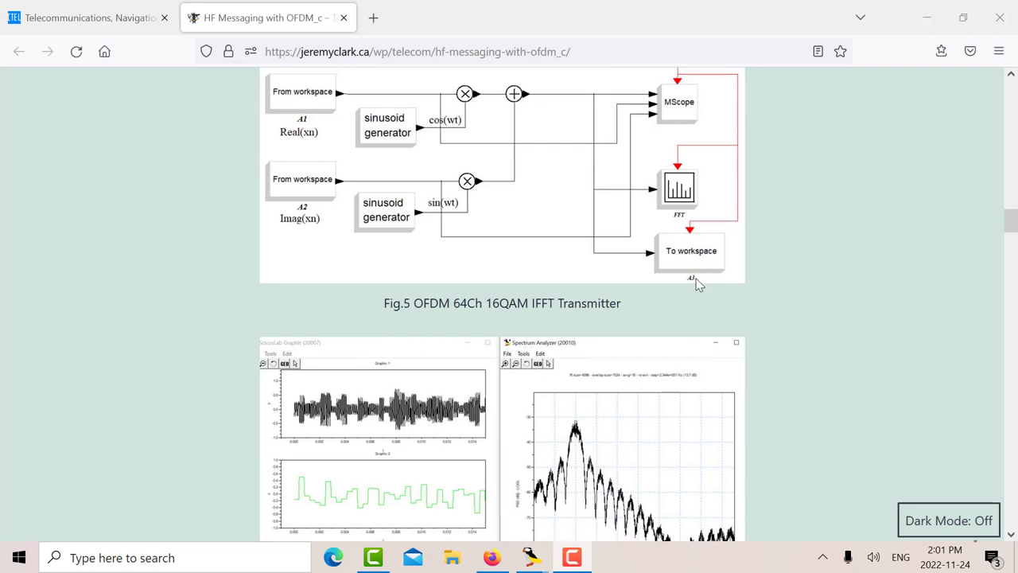
pyautogui.scroll(-10, 697, 280)
pyautogui.scroll(-3, 691, 273)
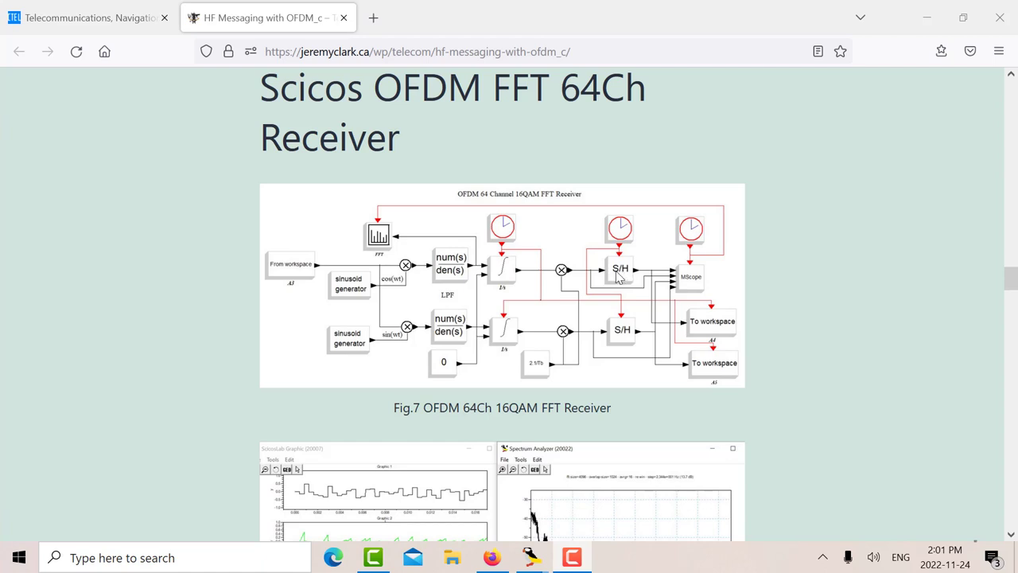
# - Look over the Fig.8 receiver output plots, revisit Fig.6, then return to the Scipad receiver code screenshot
pyautogui.scroll(-2, 617, 272)
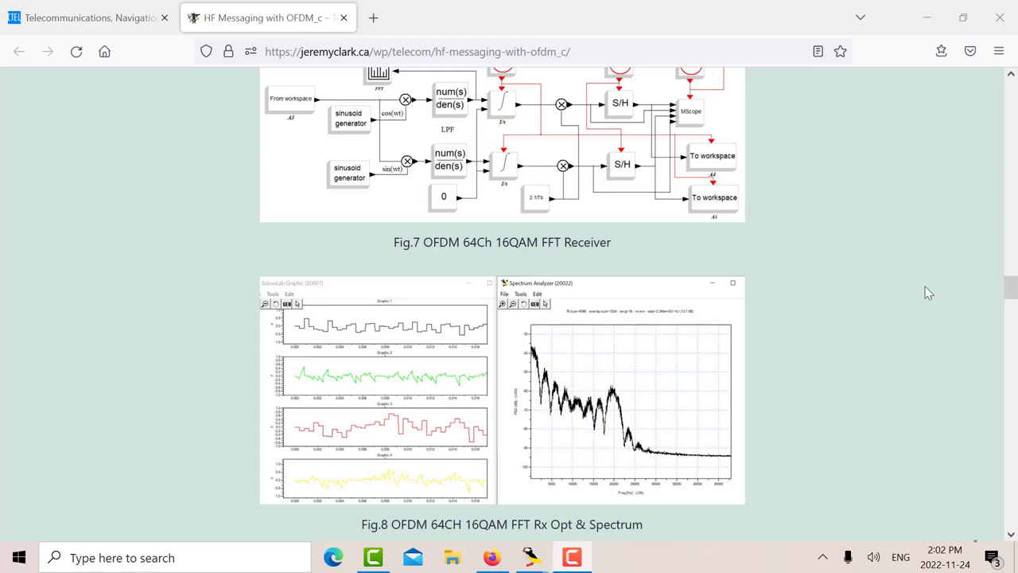
pyautogui.scroll(1, 1013, 289)
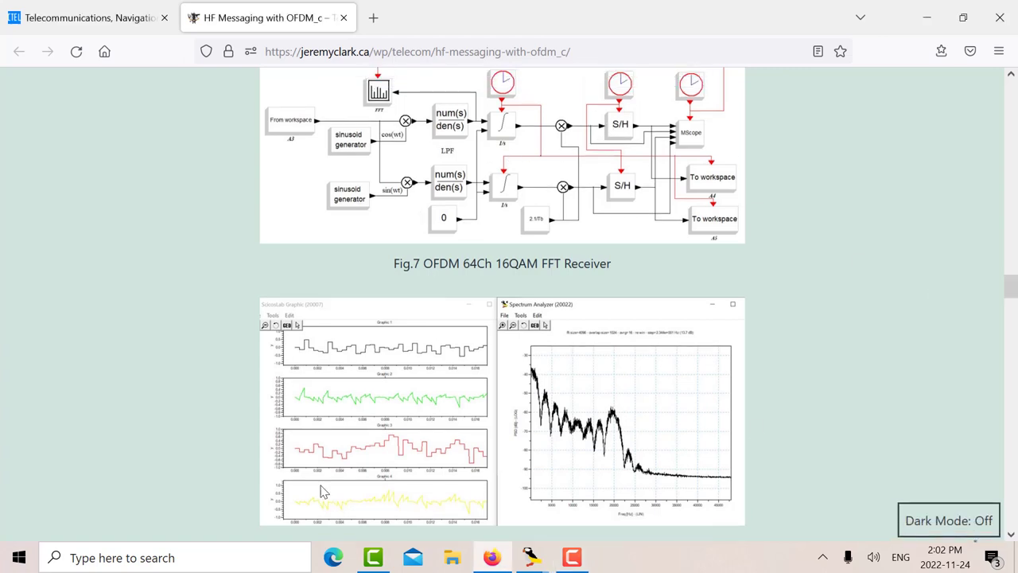
pyautogui.scroll(1, 1010, 283)
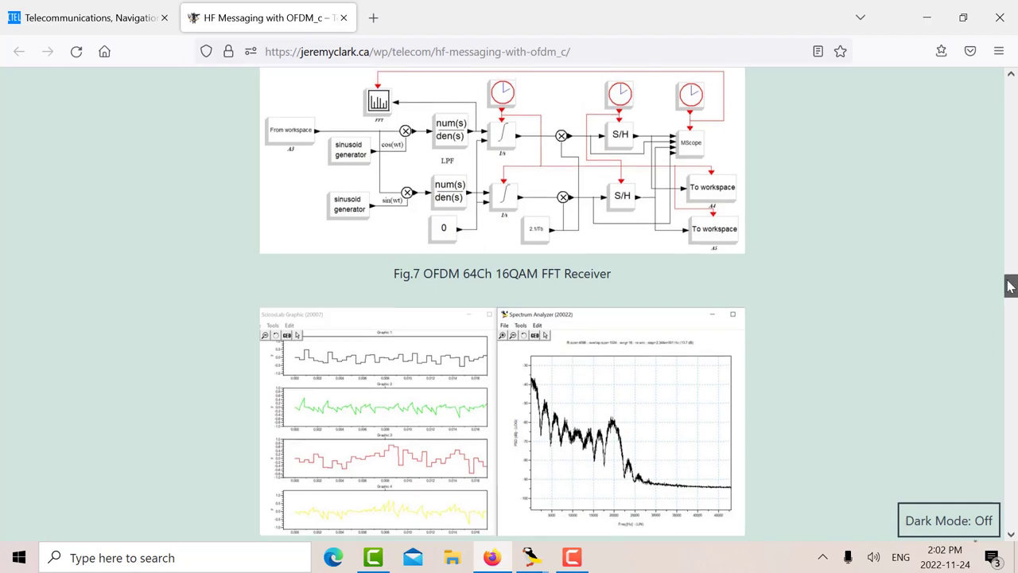
pyautogui.moveTo(1010, 283); pyautogui.dragTo(1005, 314)
pyautogui.scroll(1, 394, 302)
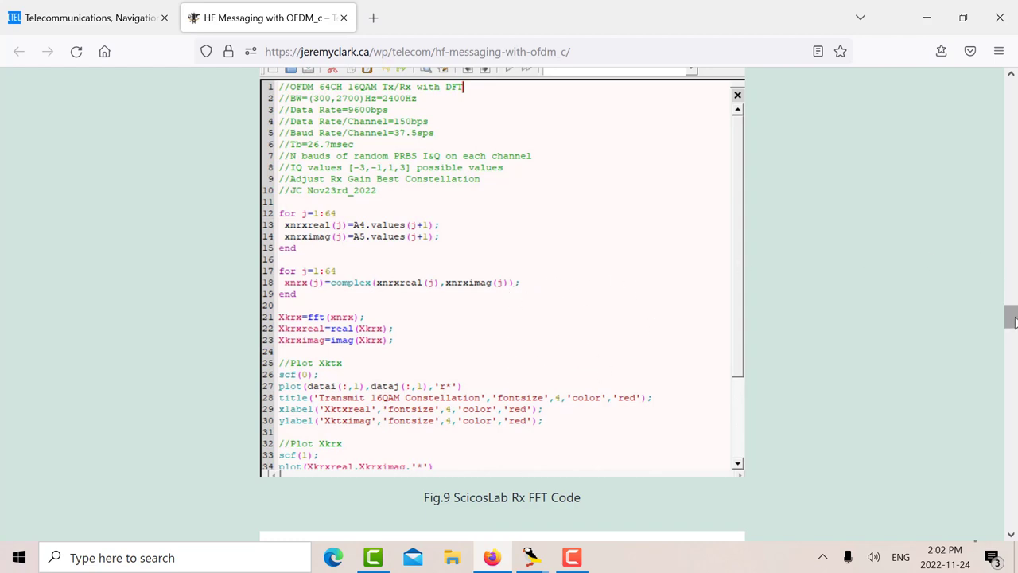
# - Move down to the Fig.10 table comparing Transmit xn with Receive xn and Xk values
pyautogui.moveTo(1011, 318); pyautogui.dragTo(1013, 337)
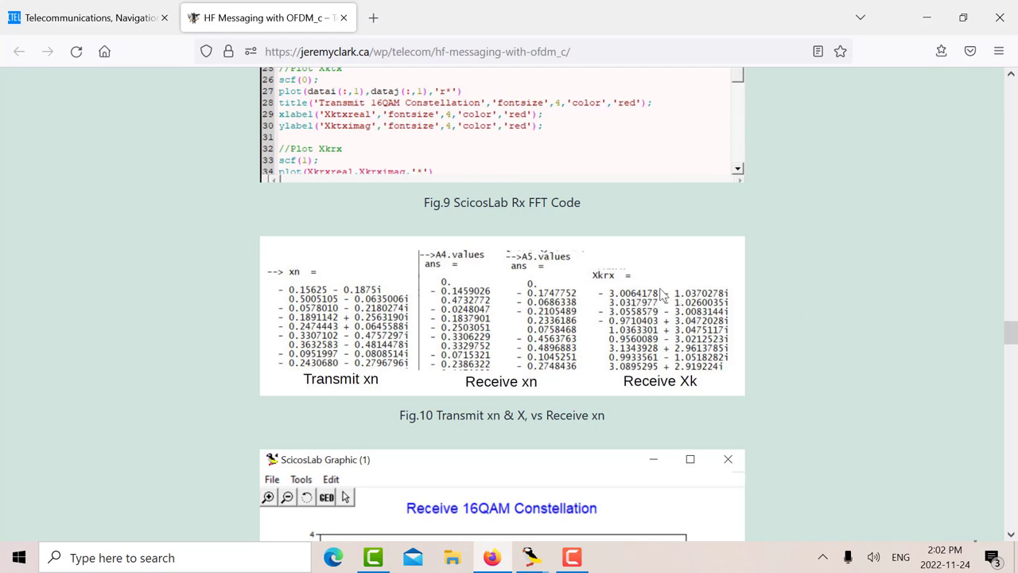
# - Read further down the post and dismiss the Mail notification
pyautogui.moveTo(1011, 331); pyautogui.dragTo(1011, 350)
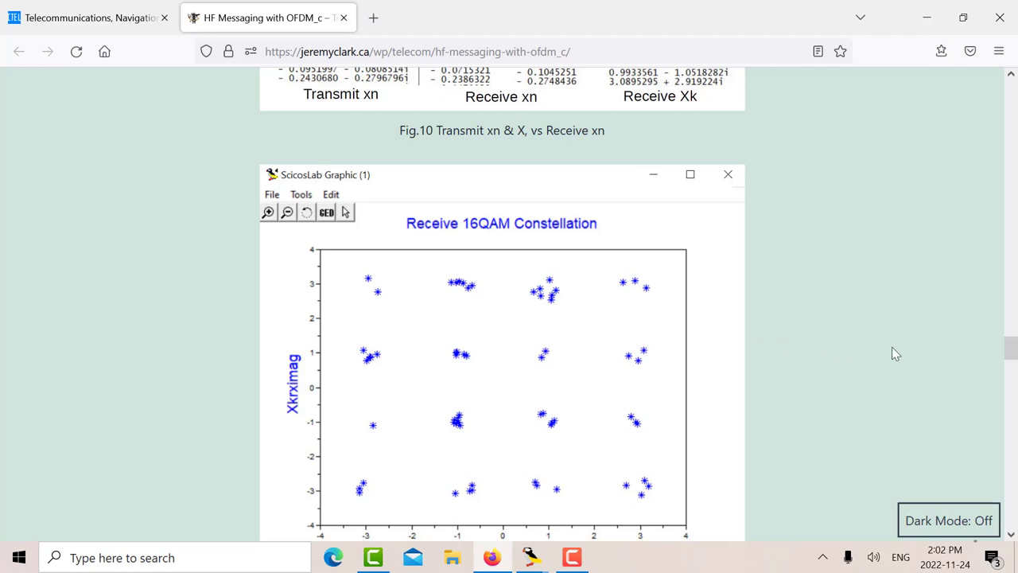
pyautogui.moveTo(1012, 350); pyautogui.dragTo(1011, 348)
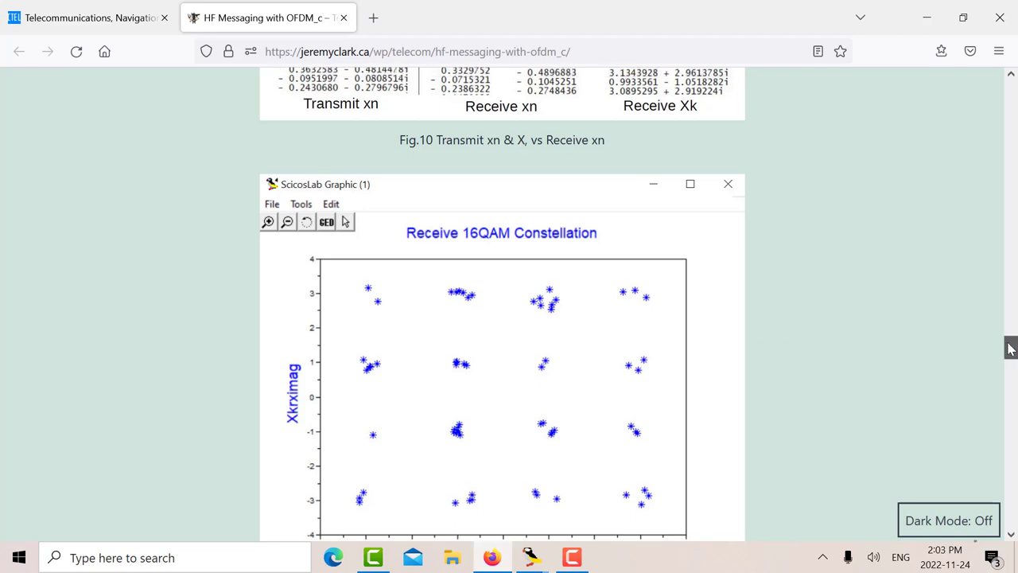
pyautogui.moveTo(1011, 347); pyautogui.dragTo(1011, 361)
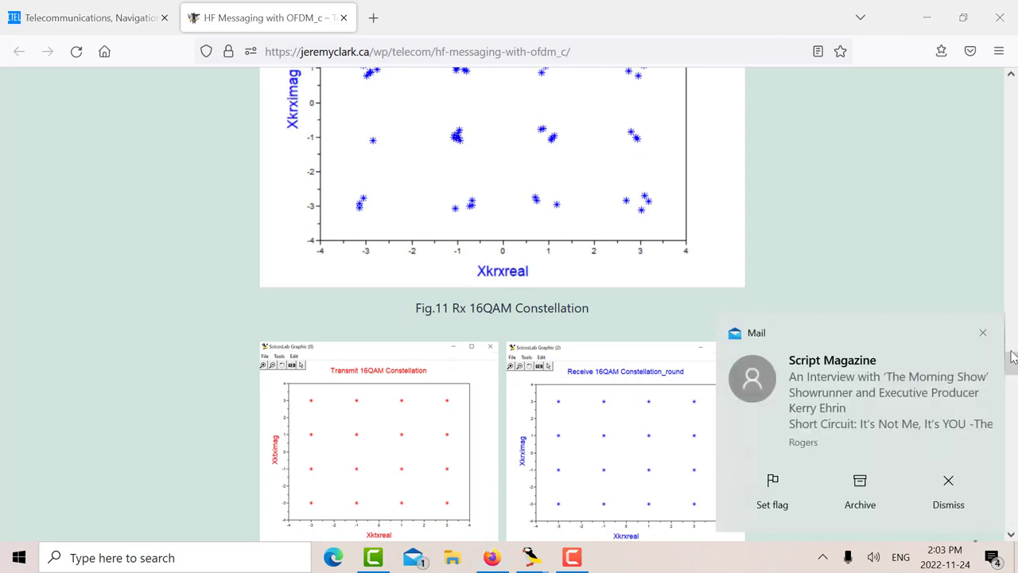
pyautogui.click(984, 334)
# - Scroll the post to Fig.12, then minimize Firefox to reveal ScicosLab and Scipad
pyautogui.moveTo(1010, 360); pyautogui.dragTo(1011, 334)
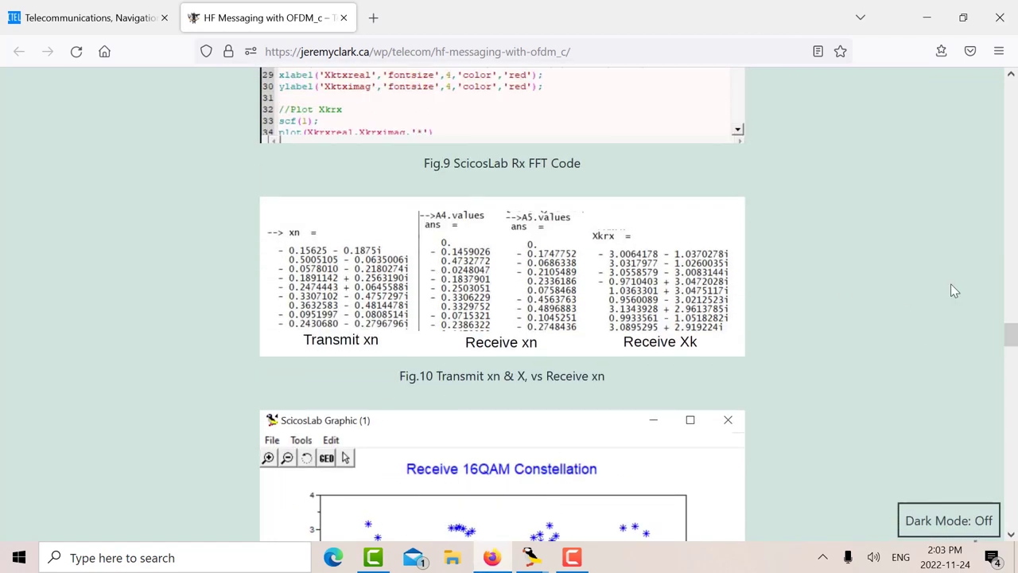
pyautogui.scroll(-10, 569, 283)
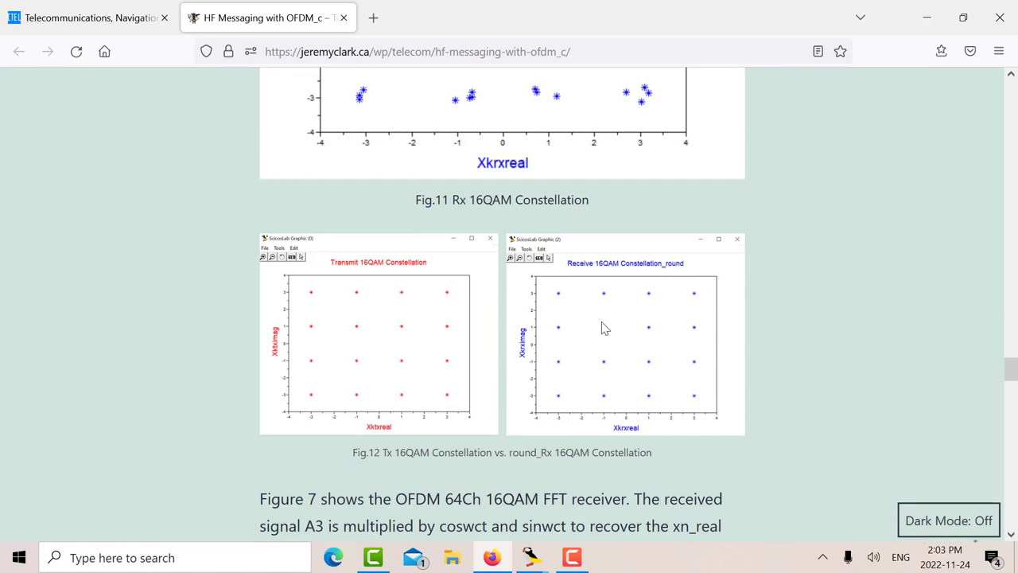
pyautogui.click(926, 18)
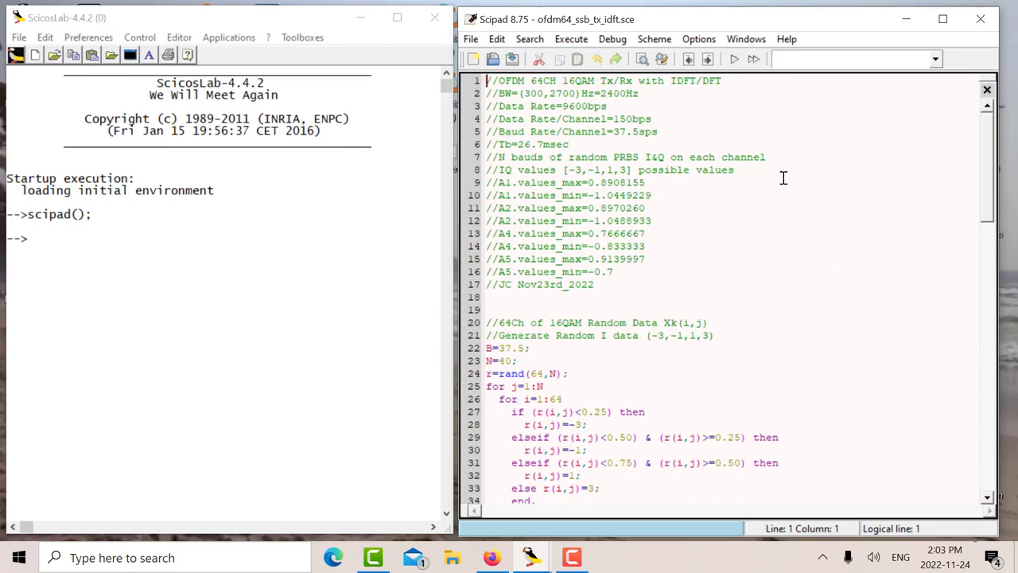
# - Run ofdm64_ssb_tx_idft.sce with Execute > Load into Scilab, continuing past the More prompt
pyautogui.click(572, 39)
pyautogui.click(575, 68)
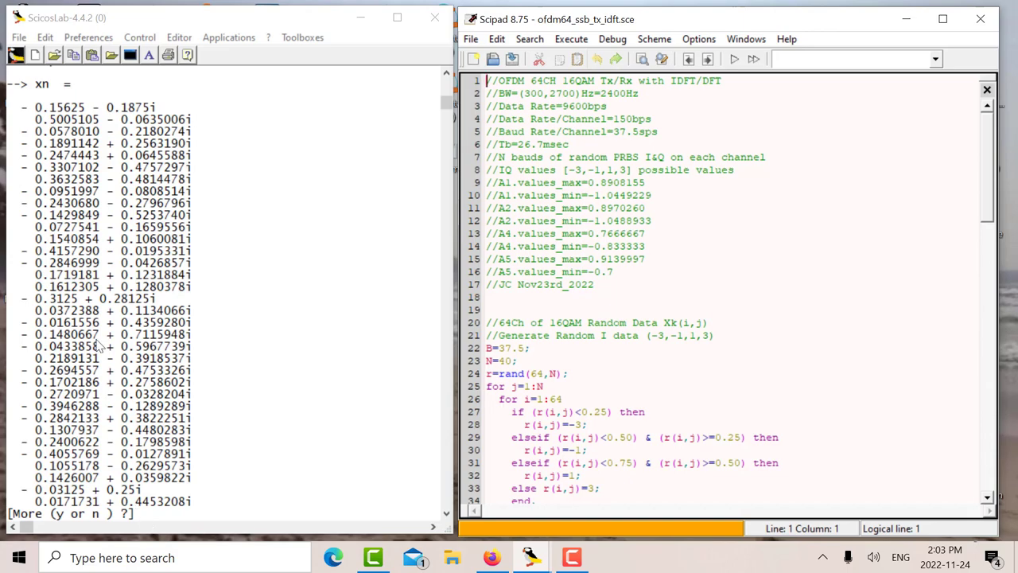
pyautogui.click(163, 515)
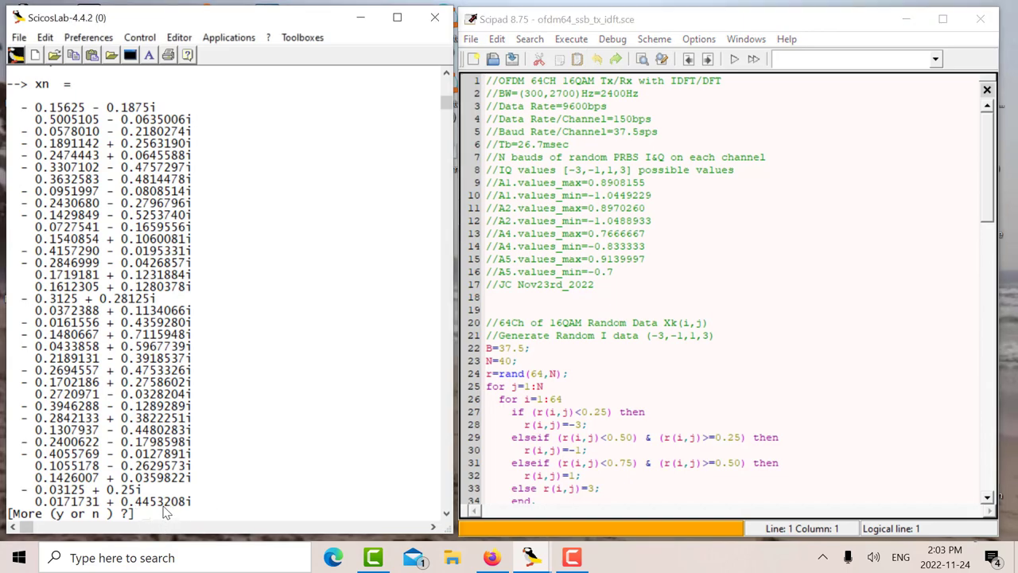
pyautogui.press('Return')
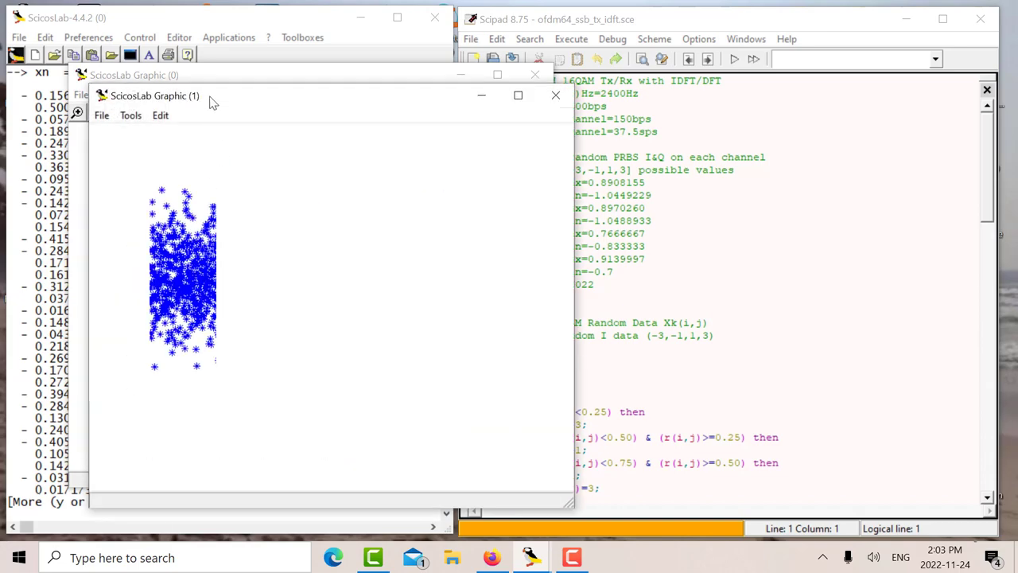
# - Close the Real IDFT and Imag IDFT plot windows
pyautogui.moveTo(218, 92); pyautogui.dragTo(703, 87)
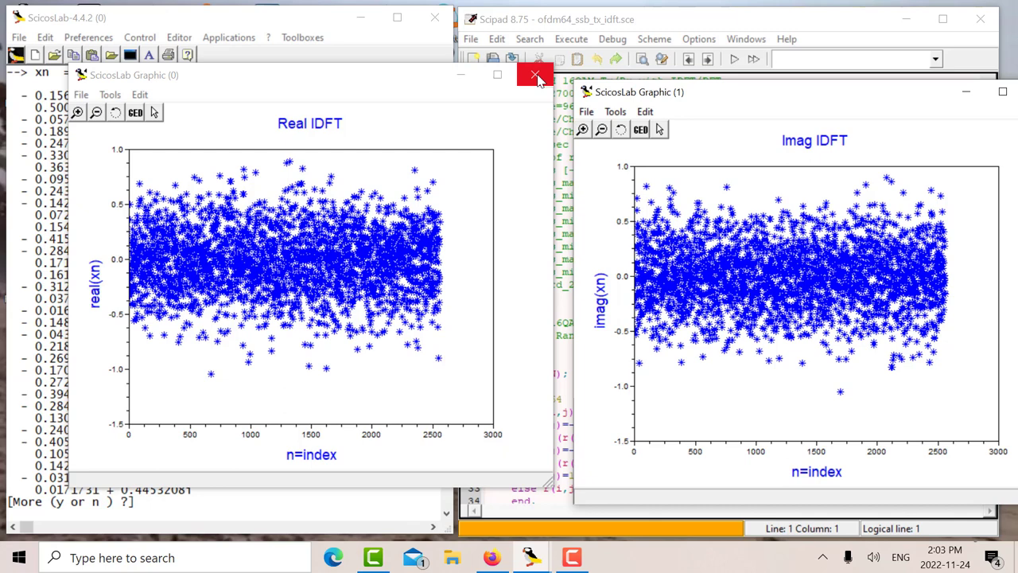
pyautogui.click(536, 76)
pyautogui.click(1004, 95)
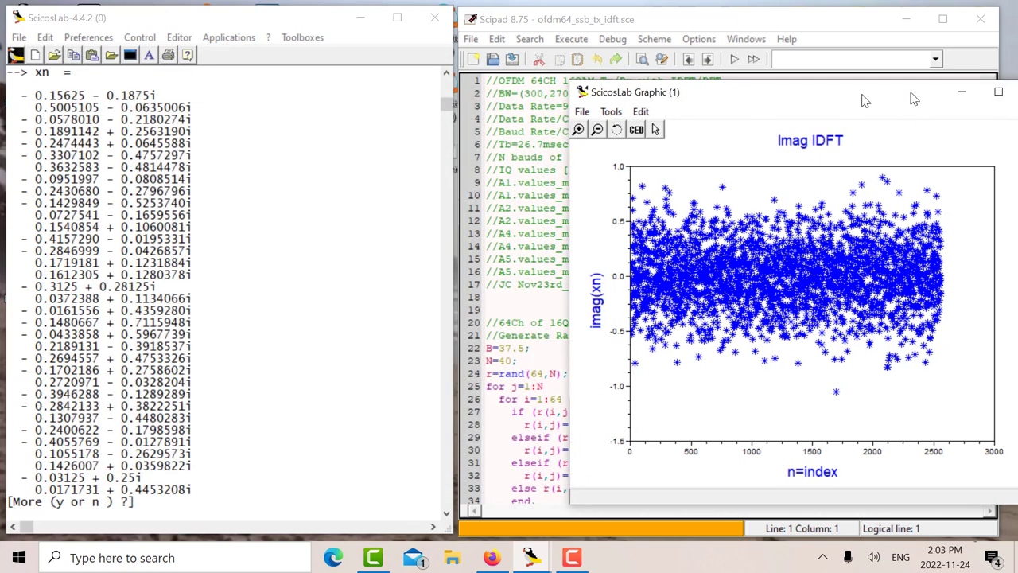
pyautogui.click(973, 95)
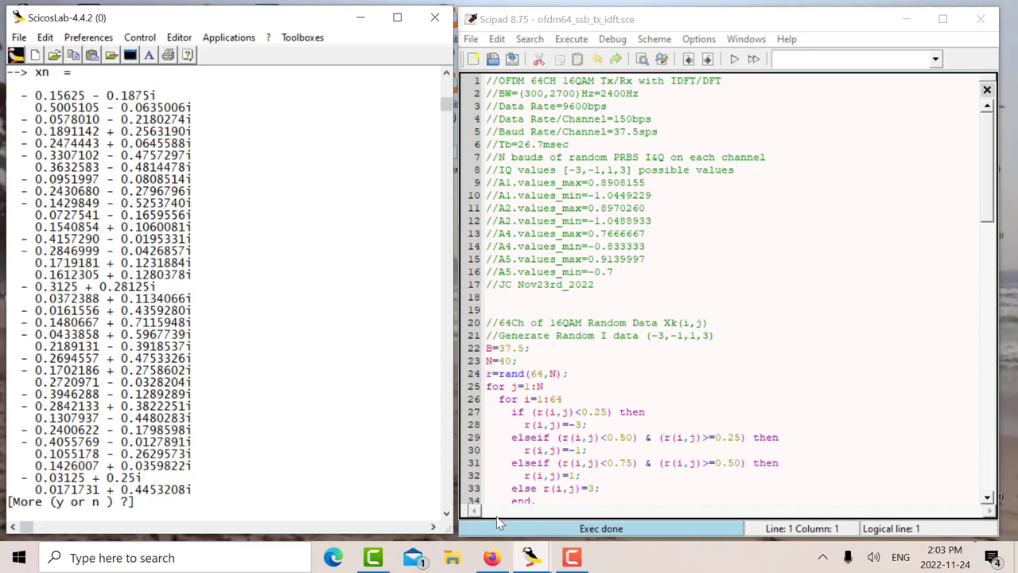
# - Load the modnum_43 toolbox and launch Scicos in a maximized window
pyautogui.click(303, 38)
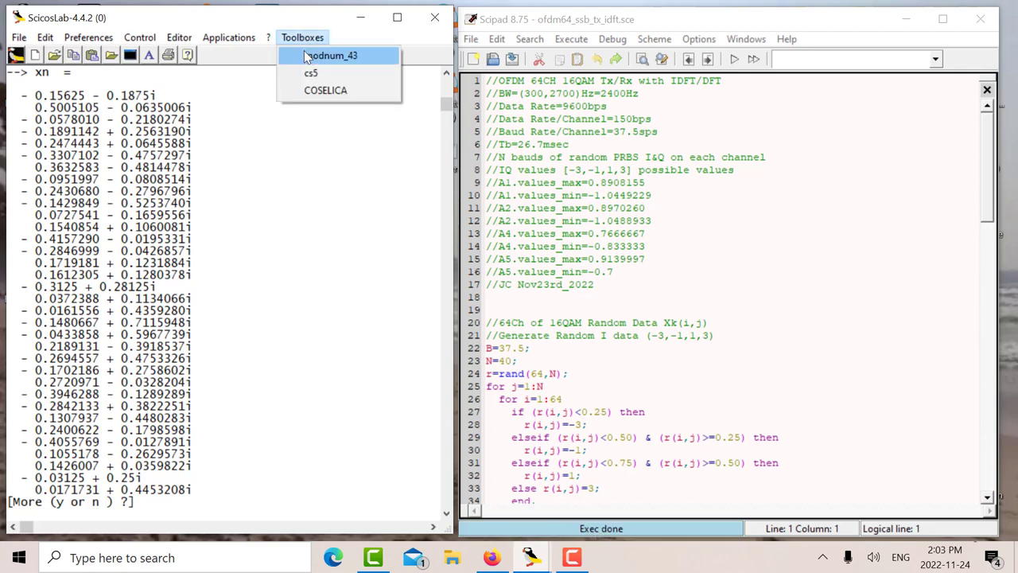
pyautogui.click(307, 56)
pyautogui.click(229, 38)
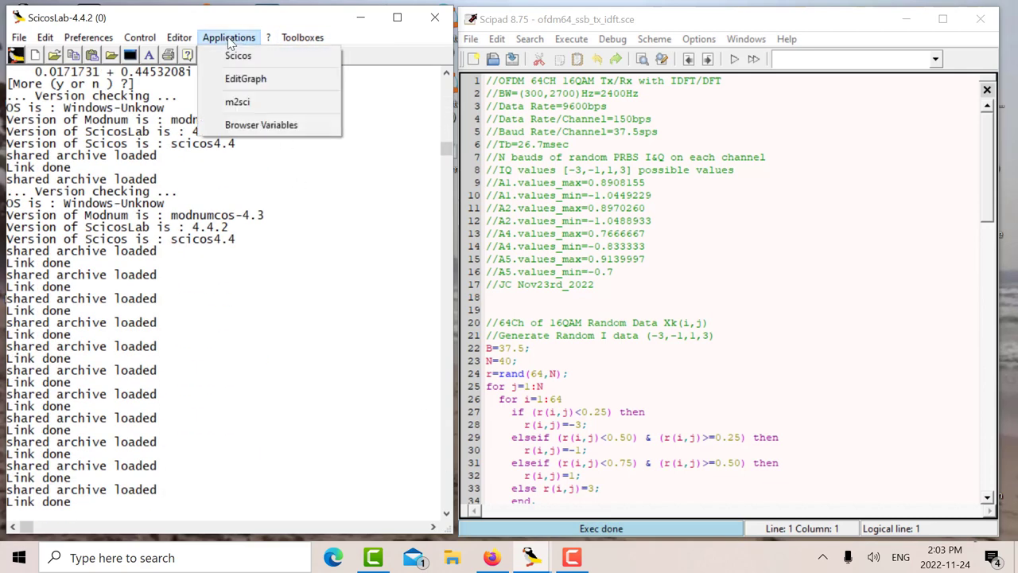
pyautogui.click(238, 56)
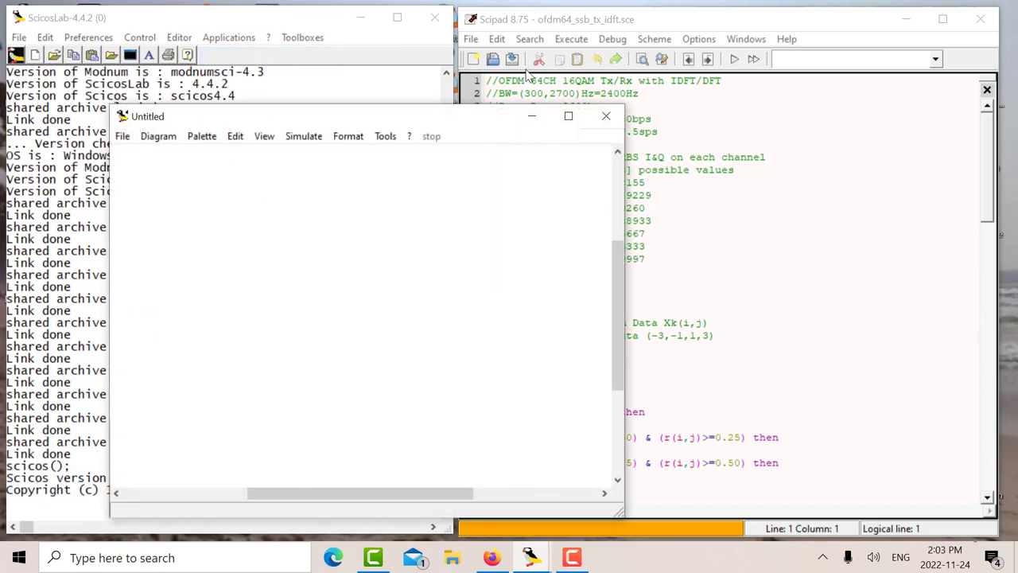
pyautogui.click(570, 117)
# - Open the ofdm64_idft_tx diagram from H:\hf_email\scicos
pyautogui.click(13, 26)
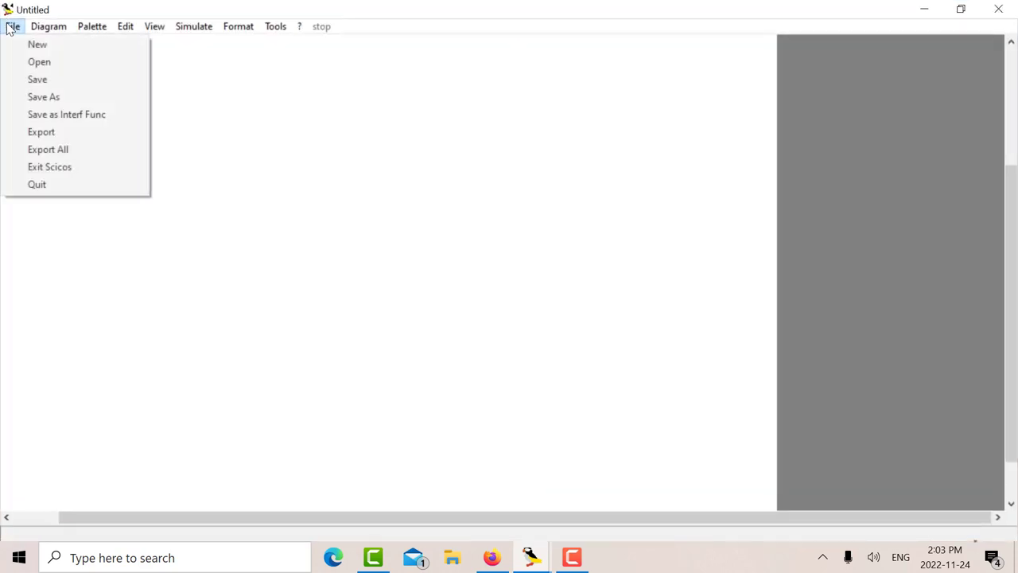
pyautogui.click(41, 63)
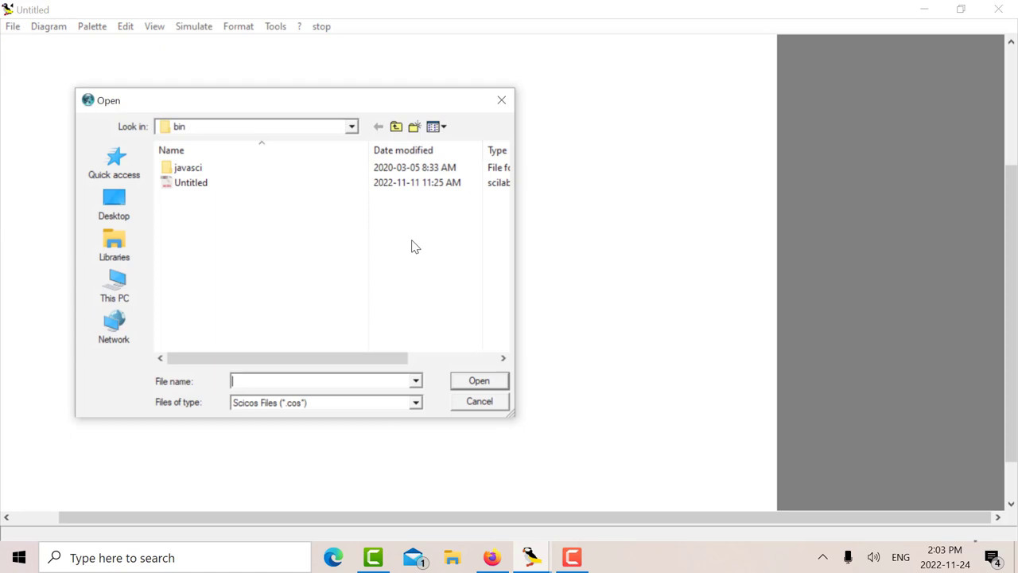
pyautogui.click(353, 128)
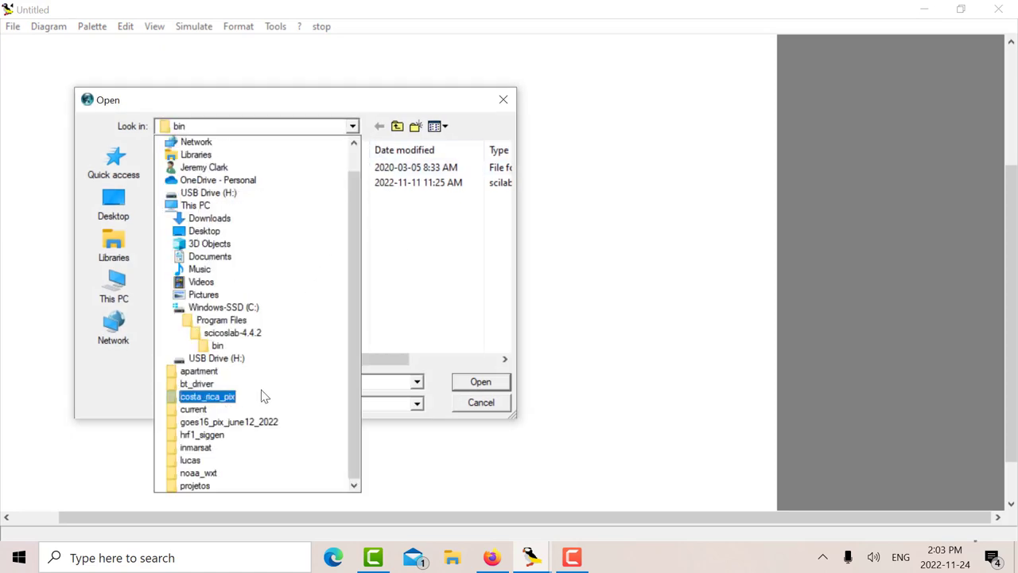
pyautogui.click(219, 359)
pyautogui.scroll(-4, 171, 302)
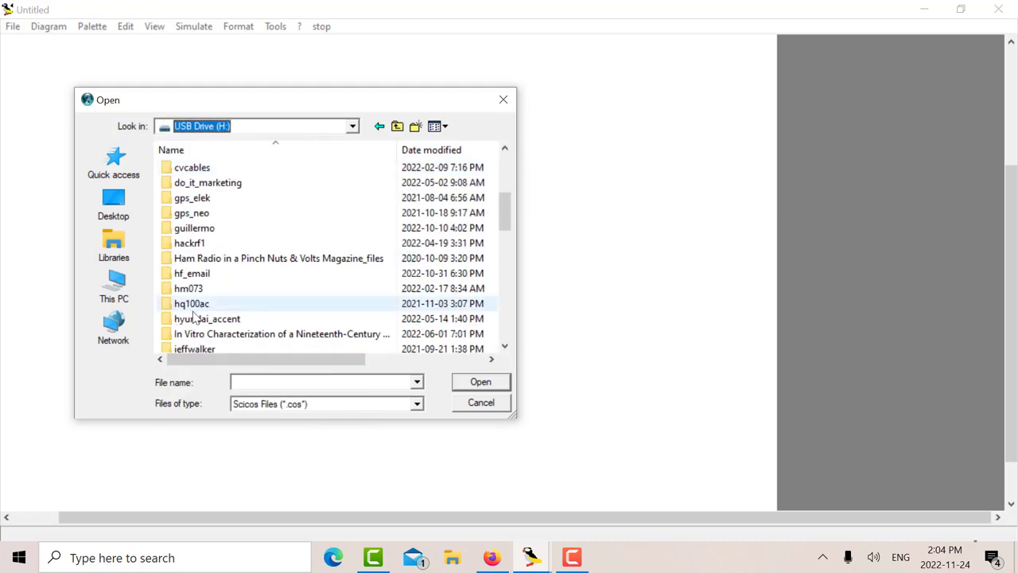
pyautogui.doubleClick(170, 273)
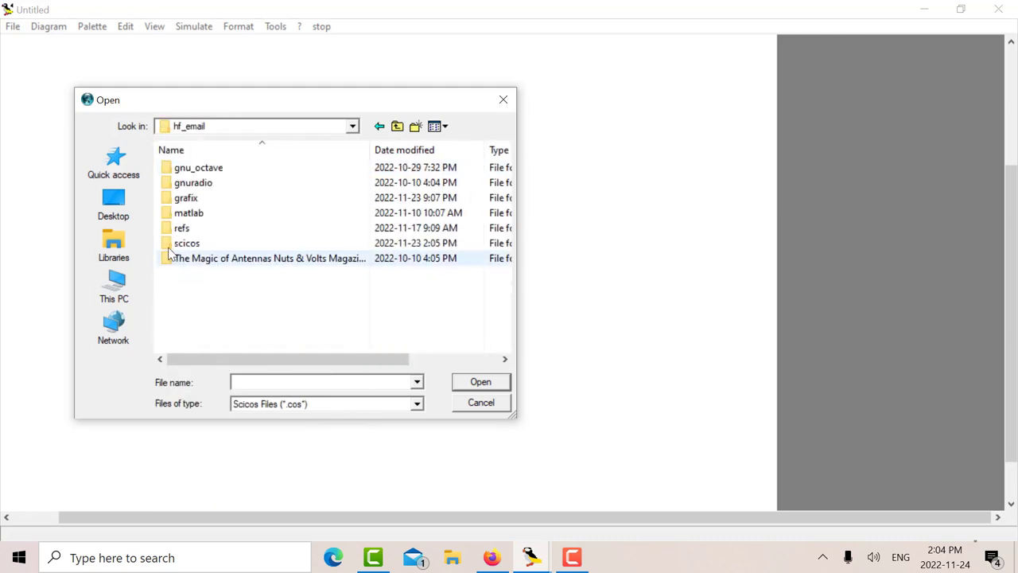
pyautogui.doubleClick(169, 244)
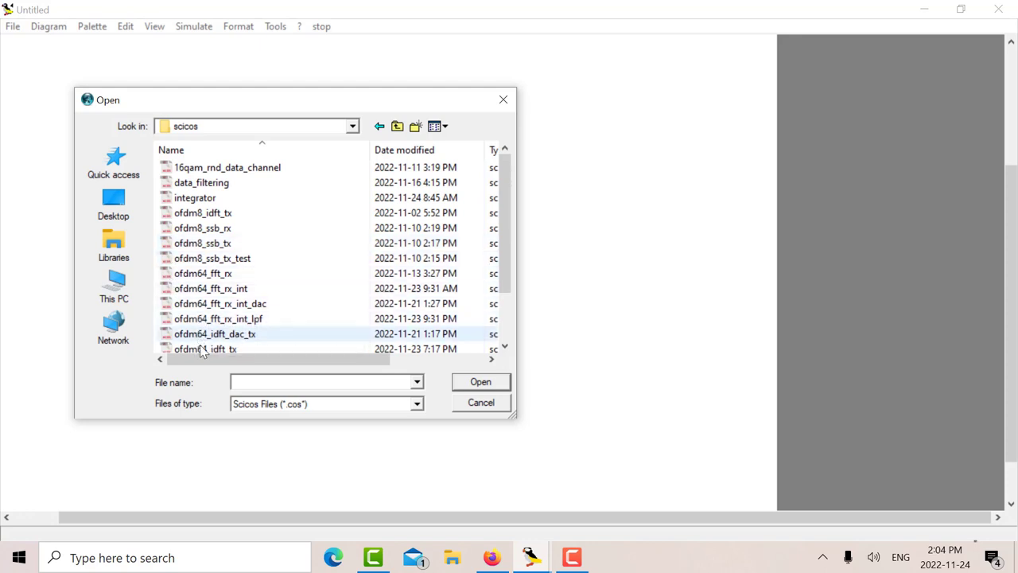
pyautogui.click(225, 351)
pyautogui.click(481, 382)
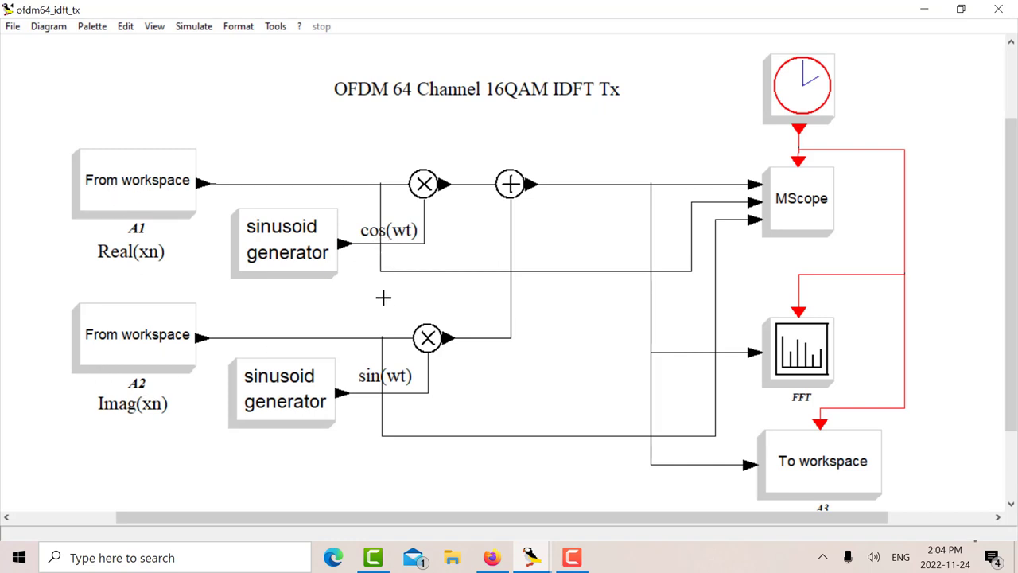
# - Run the ofdm64_idft_tx simulation and place the scope and Spectrum Analyzer windows side by side
pyautogui.click(194, 26)
pyautogui.click(216, 154)
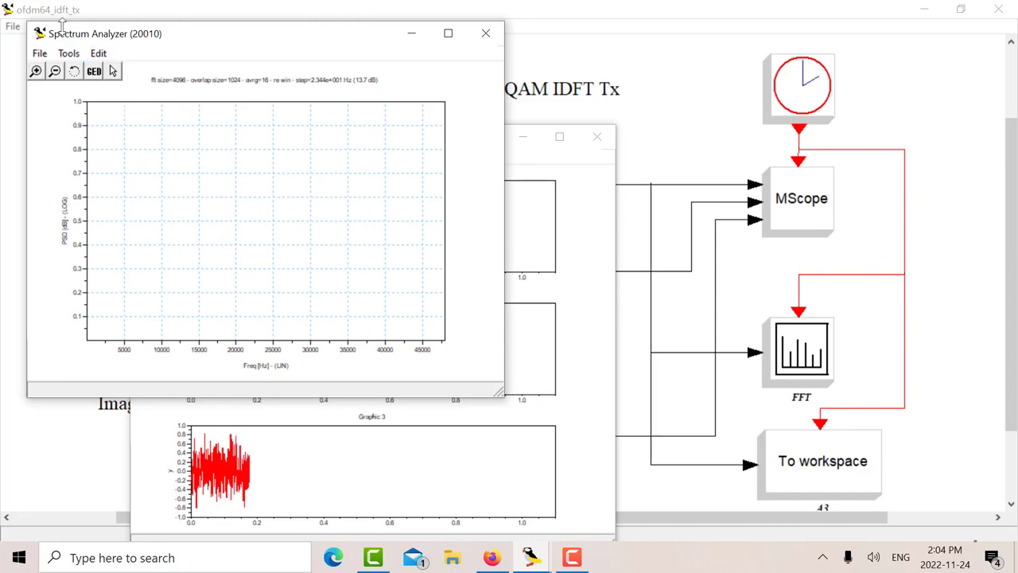
pyautogui.moveTo(55, 36); pyautogui.dragTo(694, 157)
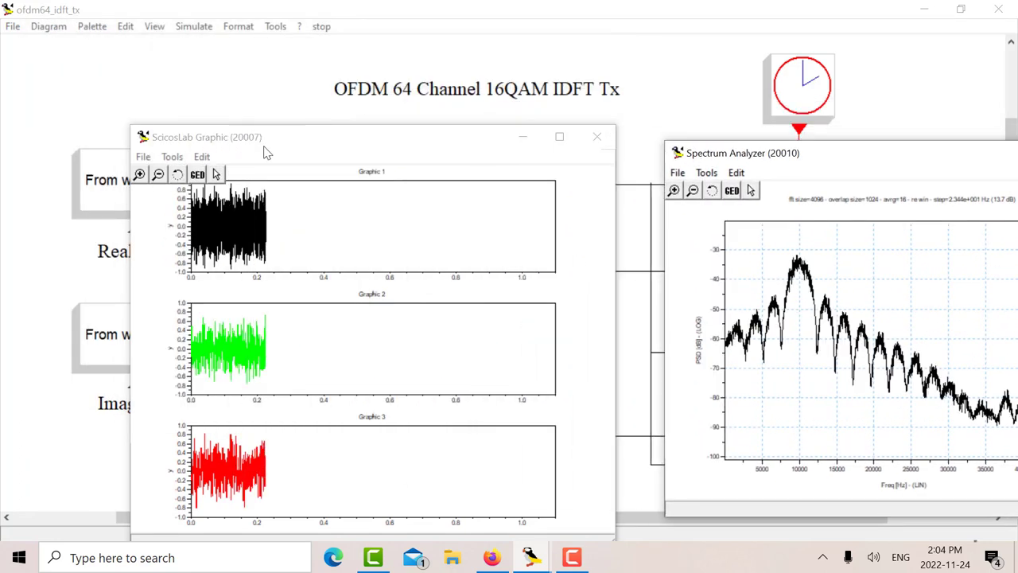
pyautogui.moveTo(262, 143); pyautogui.dragTo(156, 71)
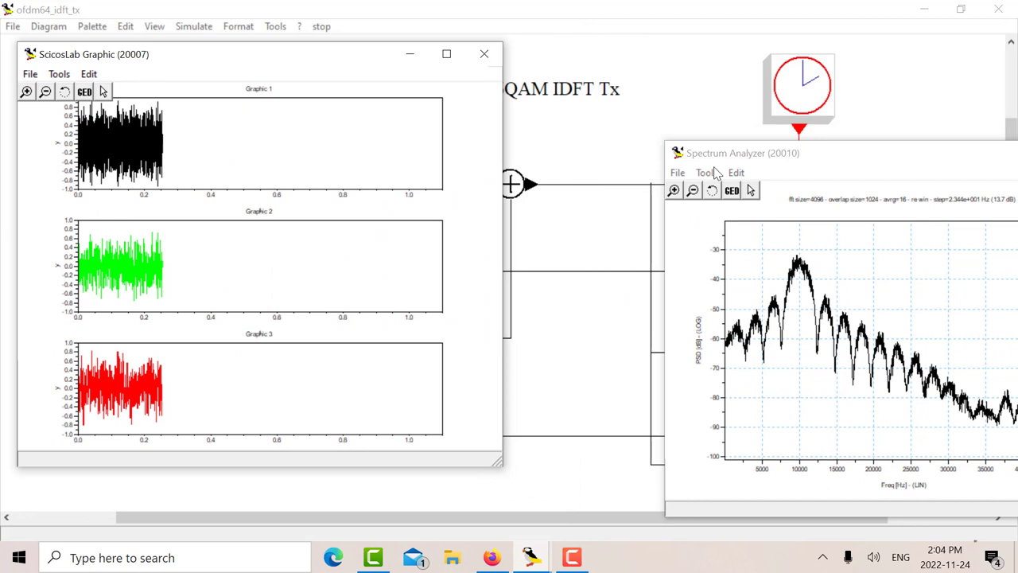
pyautogui.moveTo(825, 159); pyautogui.dragTo(670, 65)
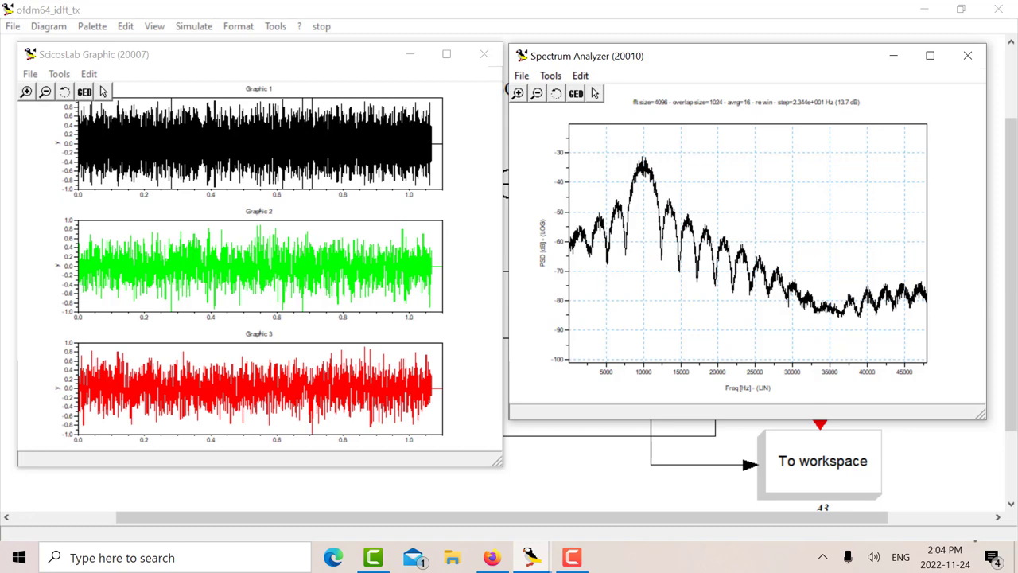
# - Maximize the Tx scope window and zoom the three traces to 0–0.016 s
pyautogui.click(448, 55)
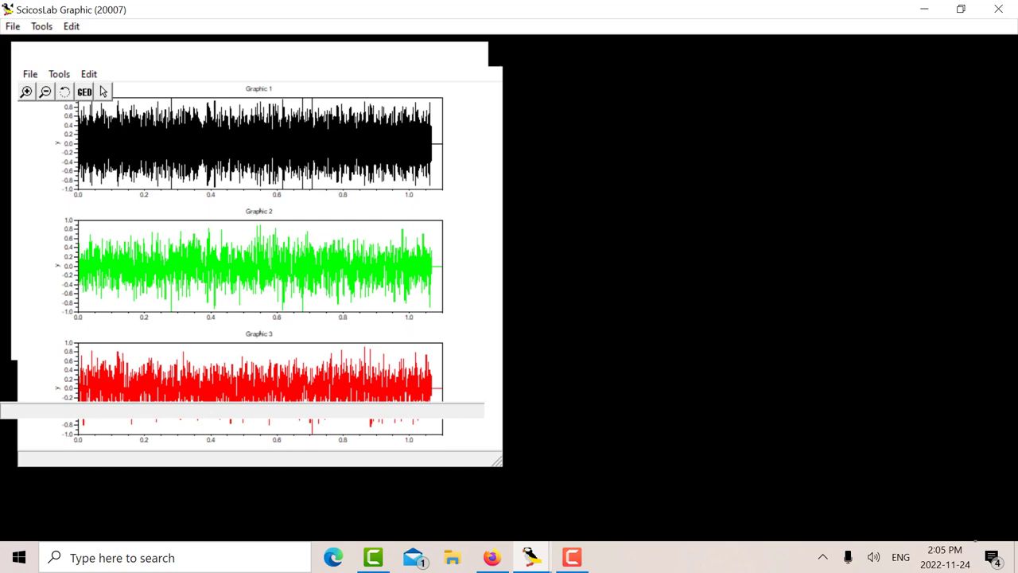
pyautogui.click(9, 45)
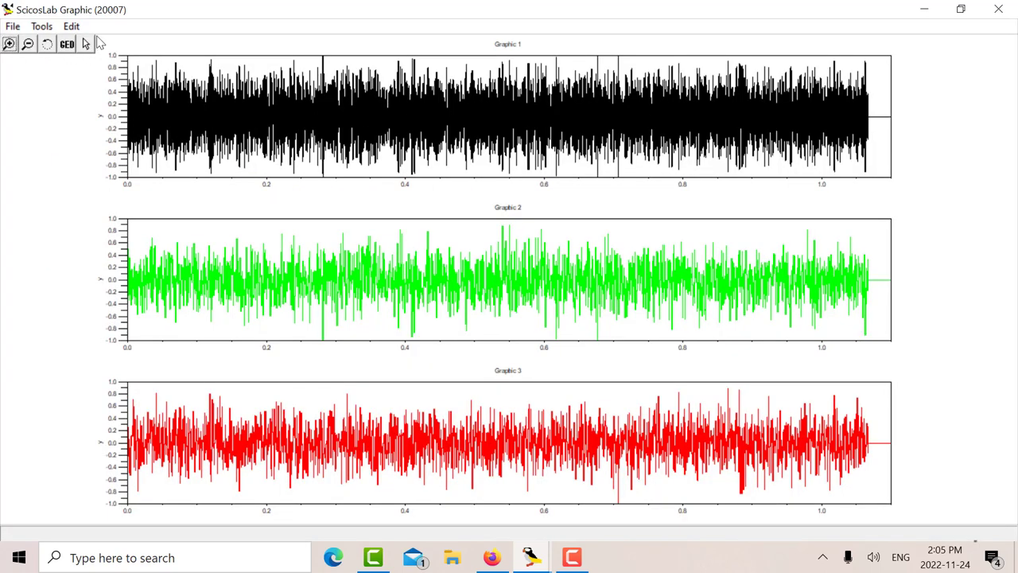
pyautogui.moveTo(96, 36); pyautogui.dragTo(140, 518)
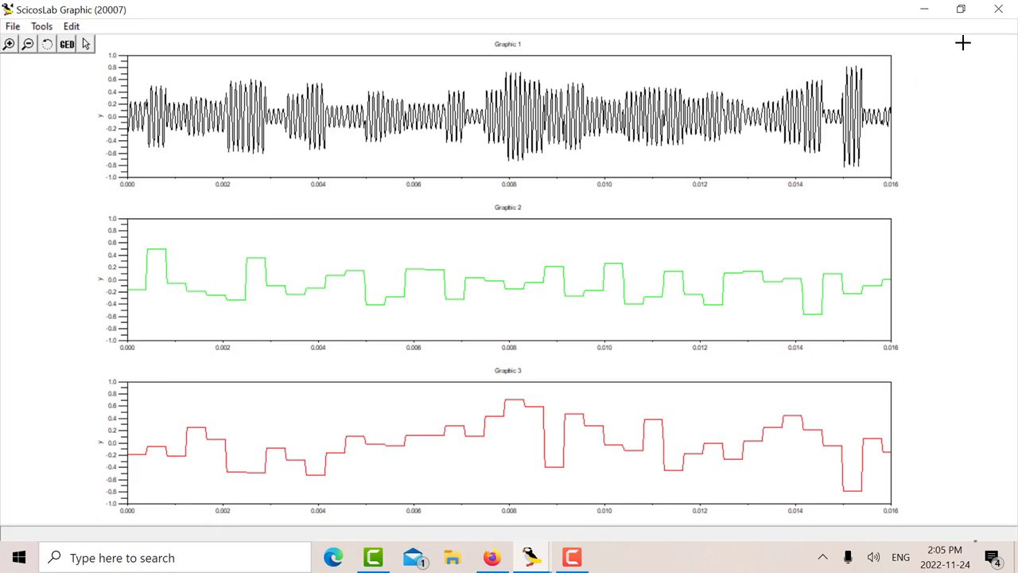
# - Close the scope and Spectrum Analyzer windows, then open the ofdm64_fft_rx_int_lpf receiver diagram
pyautogui.click(999, 9)
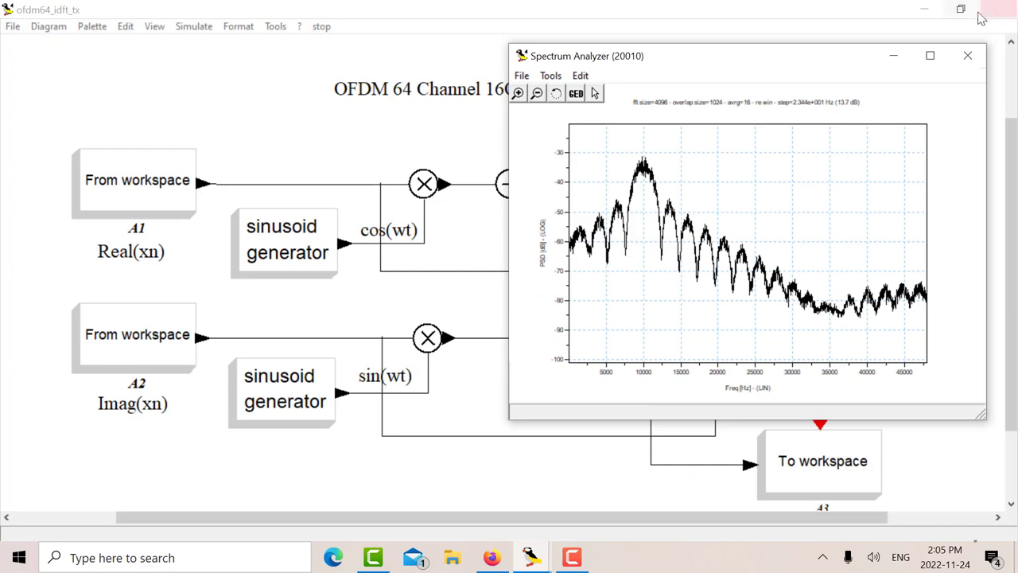
pyautogui.click(961, 63)
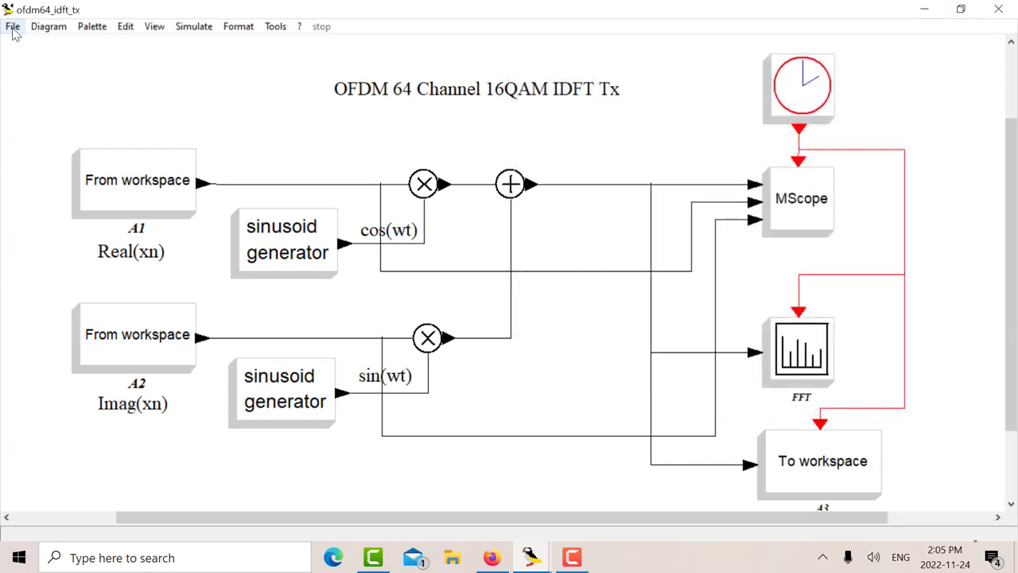
pyautogui.click(13, 26)
pyautogui.click(37, 63)
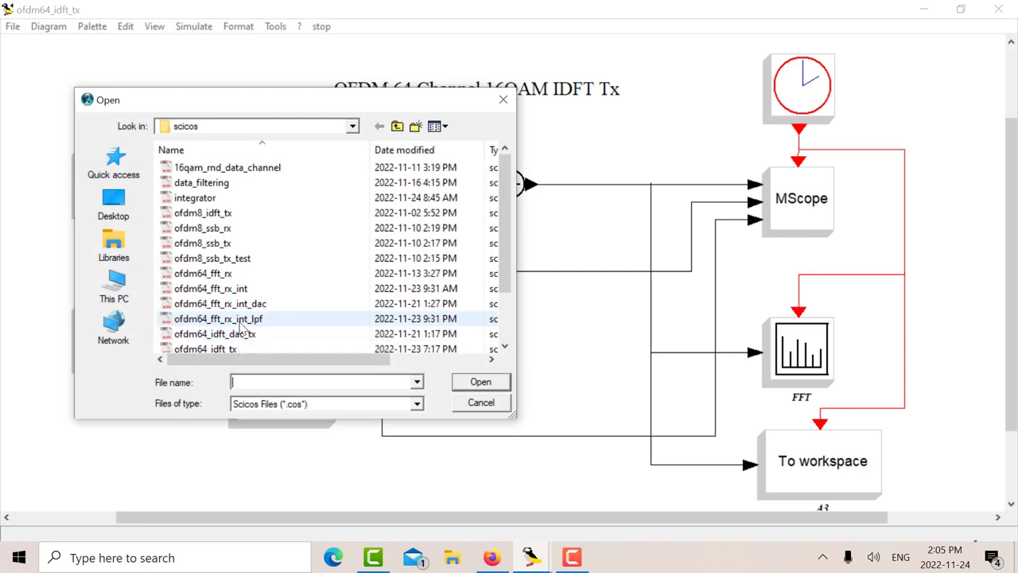
pyautogui.click(243, 321)
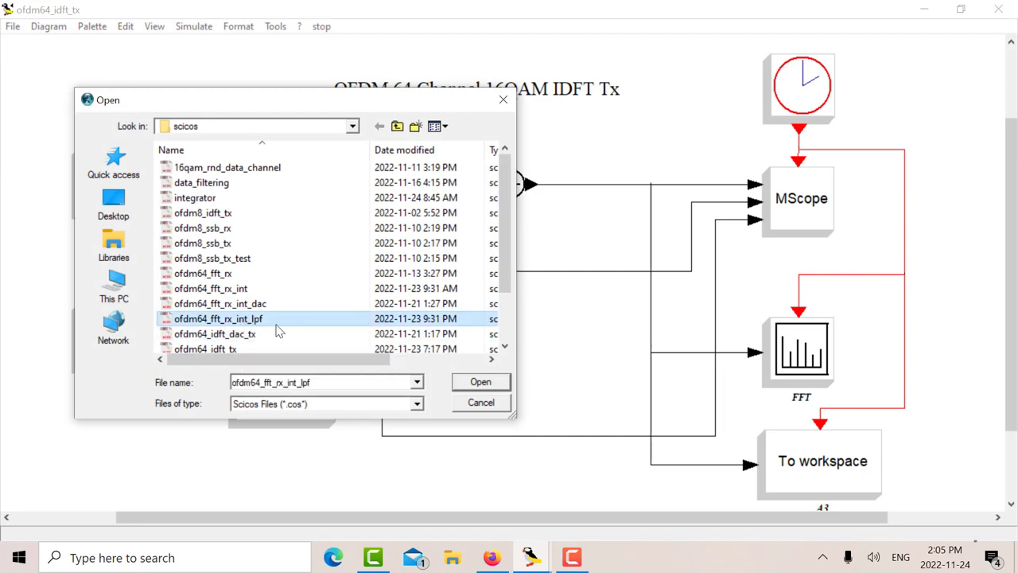
pyautogui.click(477, 383)
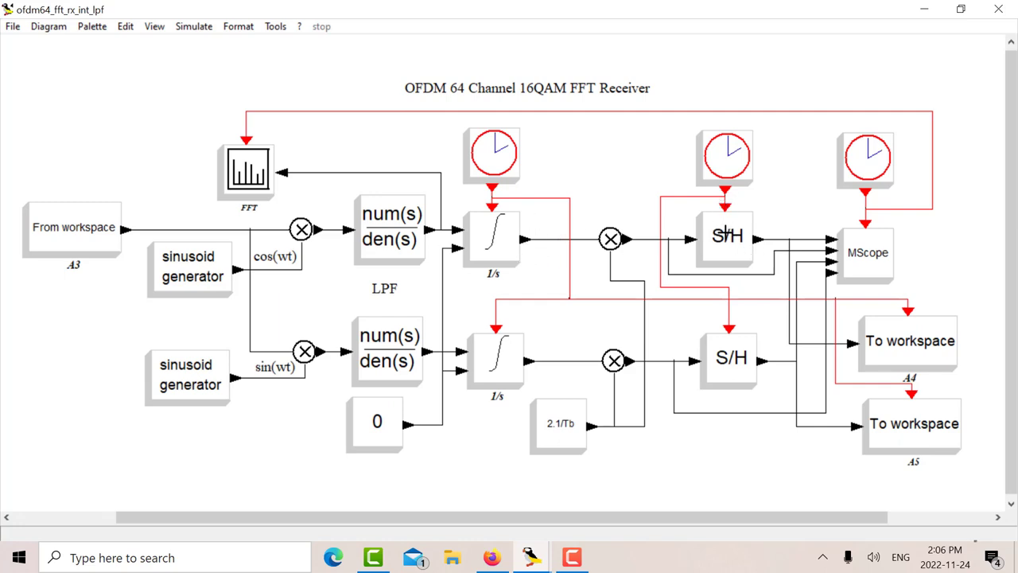
# - Run the FFT receiver simulation, view its four scope traces beside the spectrum, then close both windows
pyautogui.click(196, 28)
pyautogui.click(206, 149)
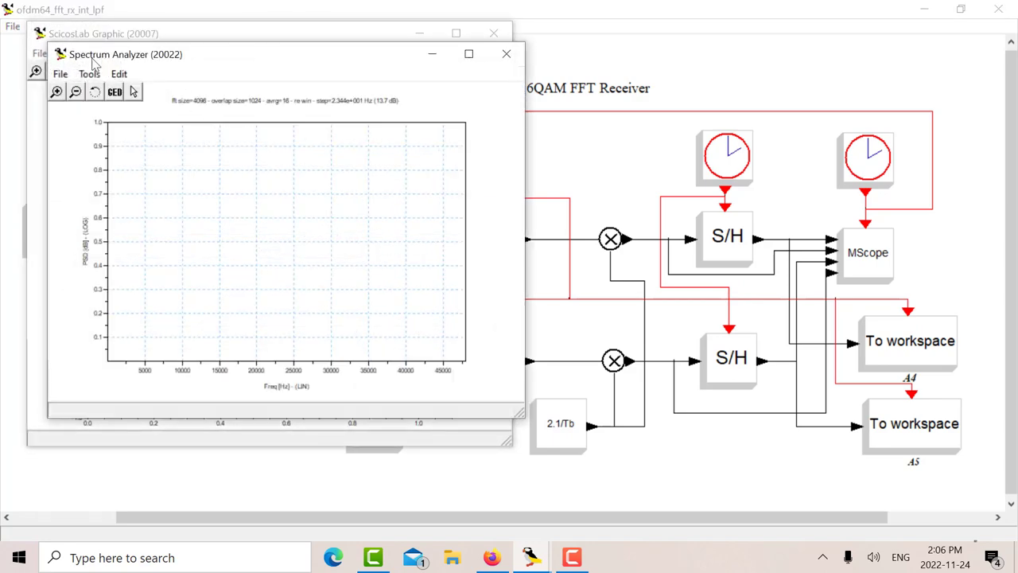
pyautogui.moveTo(92, 55); pyautogui.dragTo(568, 38)
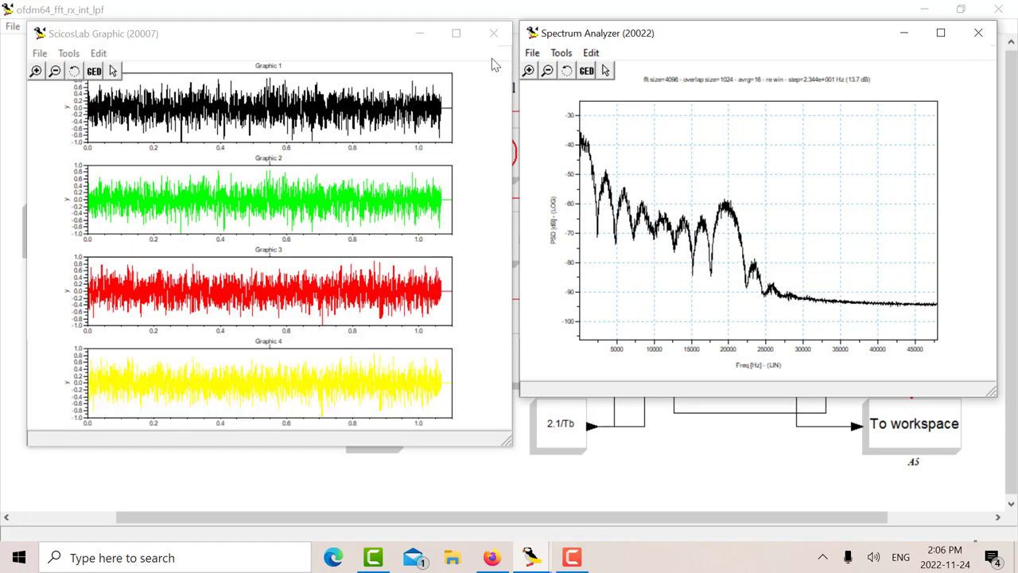
pyautogui.click(491, 38)
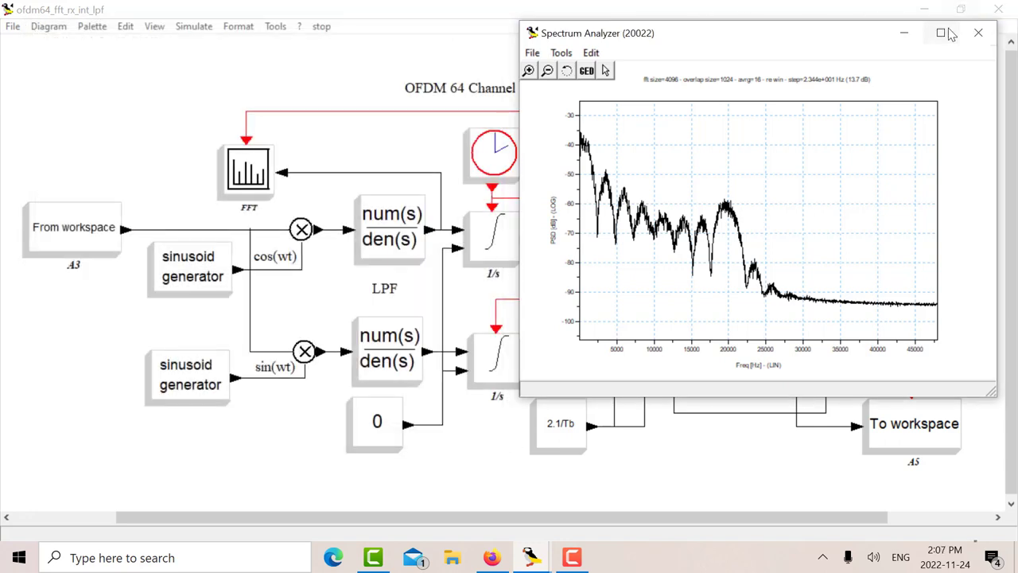
pyautogui.click(978, 33)
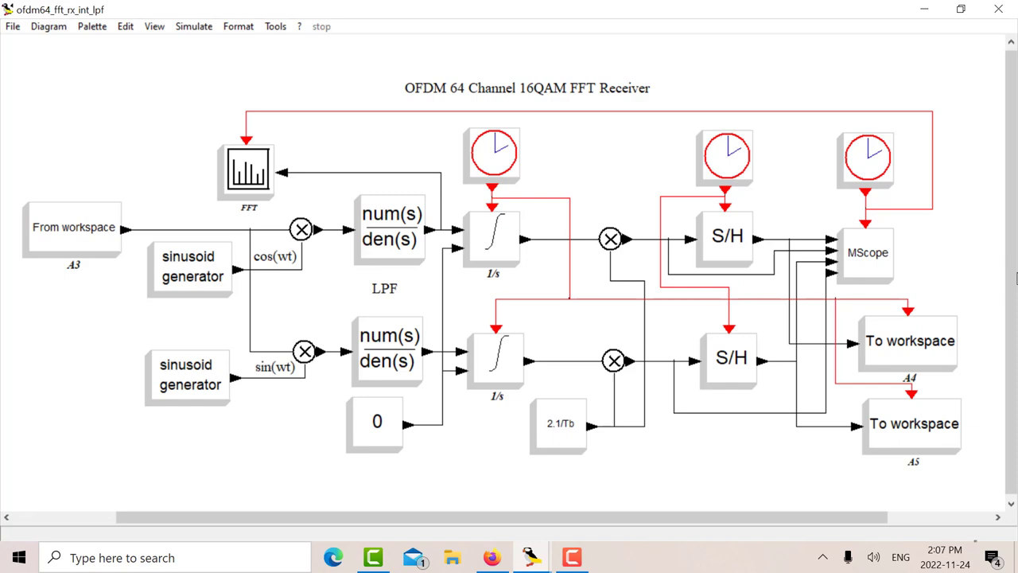
# - Close the receiver diagram and the ofdm64_ssb_tx_idft.sce script, then run ofdm64_ssb_tx_fft.sce into Scilab
pyautogui.click(999, 11)
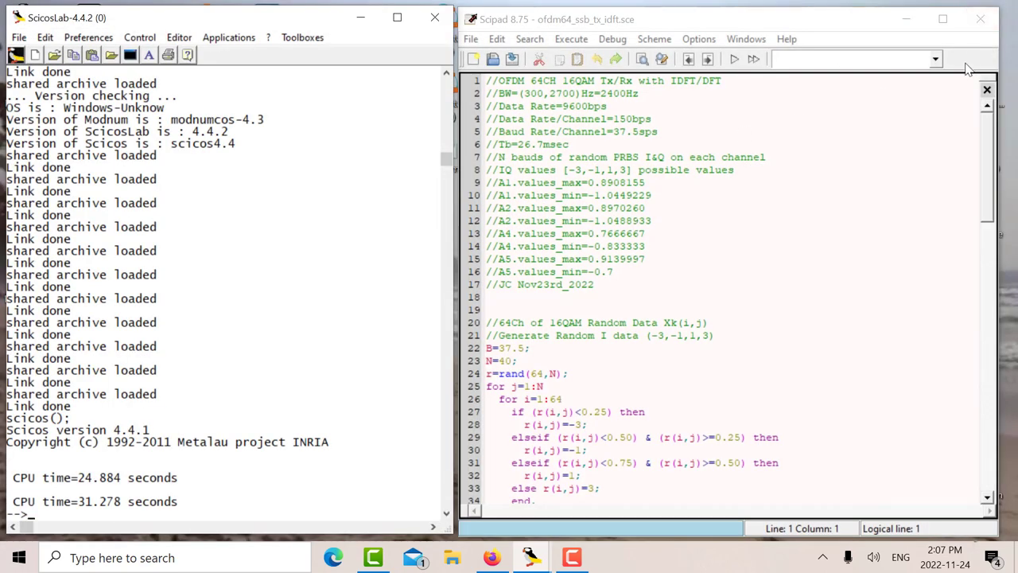
pyautogui.click(988, 91)
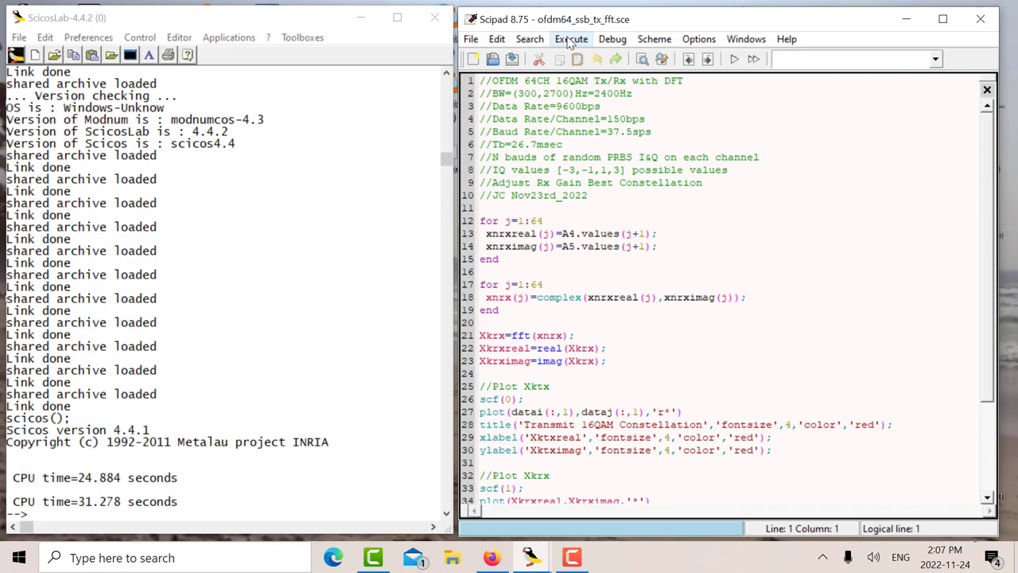
pyautogui.click(572, 39)
pyautogui.click(586, 68)
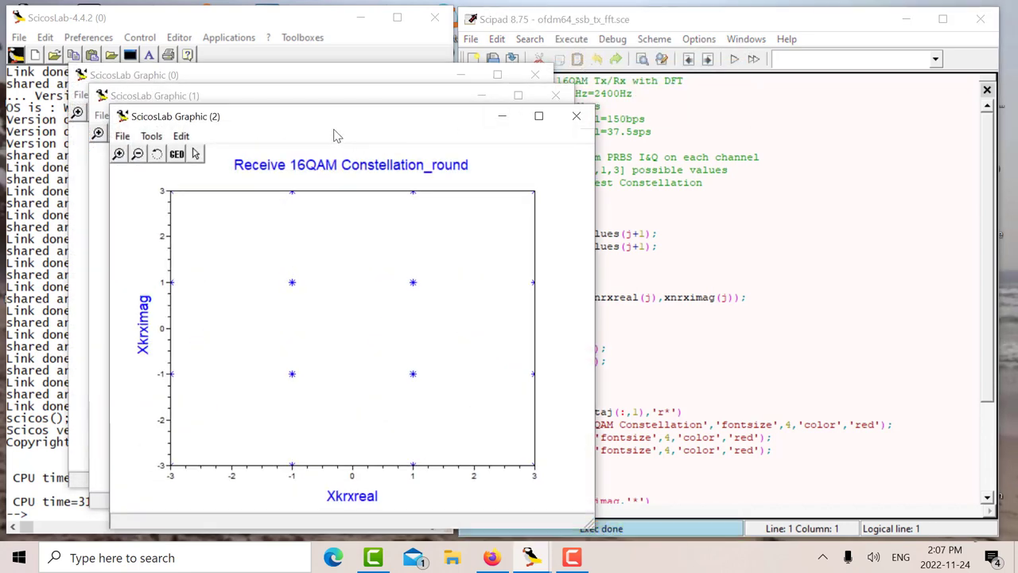
# - Close the transmit constellation window and arrange Receive 16QAM and Constellation_round plots side by side
pyautogui.moveTo(137, 109); pyautogui.dragTo(845, 167)
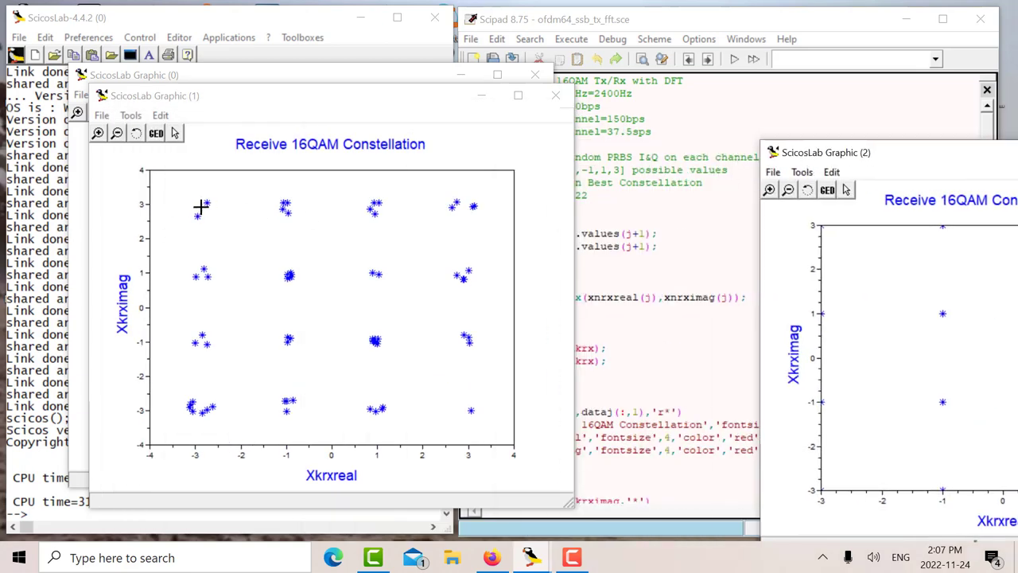
pyautogui.moveTo(236, 111); pyautogui.dragTo(699, 118)
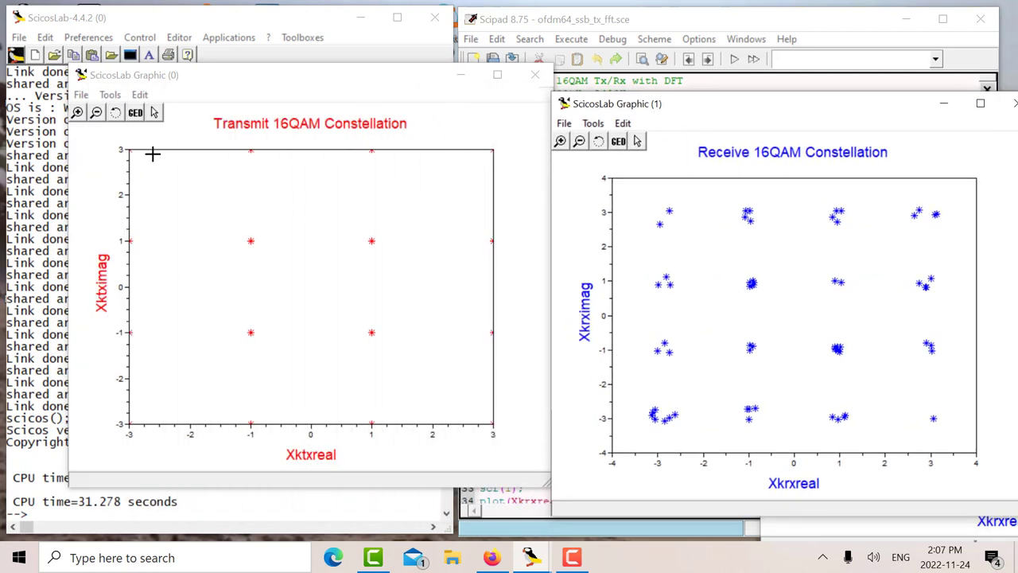
pyautogui.click(535, 75)
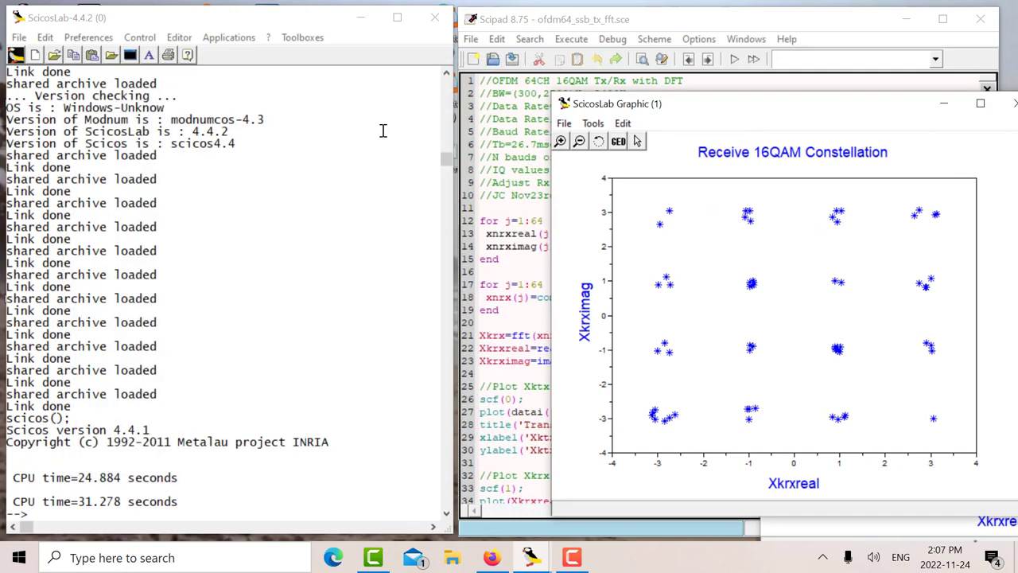
pyautogui.moveTo(618, 104); pyautogui.dragTo(83, 102)
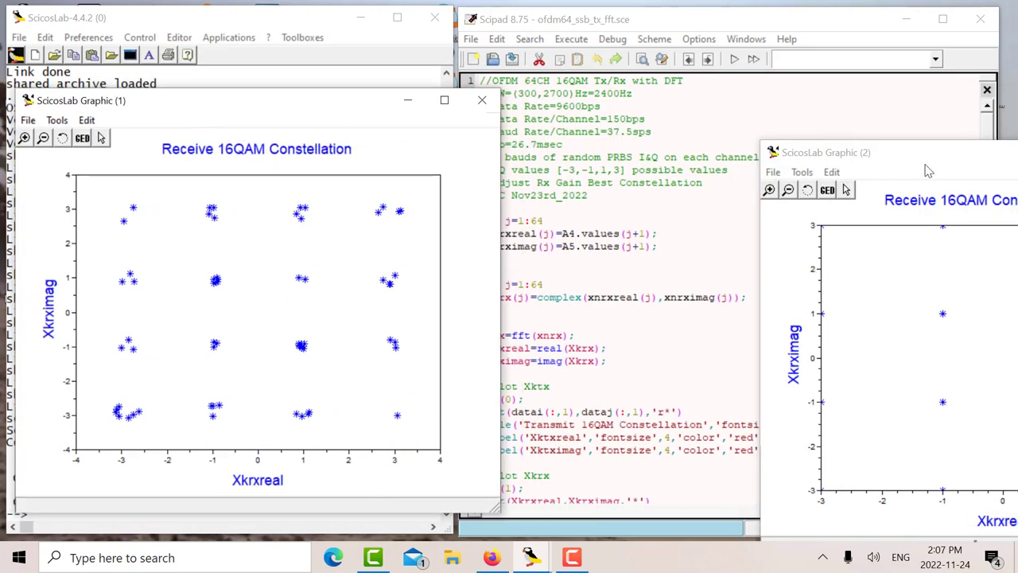
pyautogui.moveTo(949, 159); pyautogui.dragTo(706, 110)
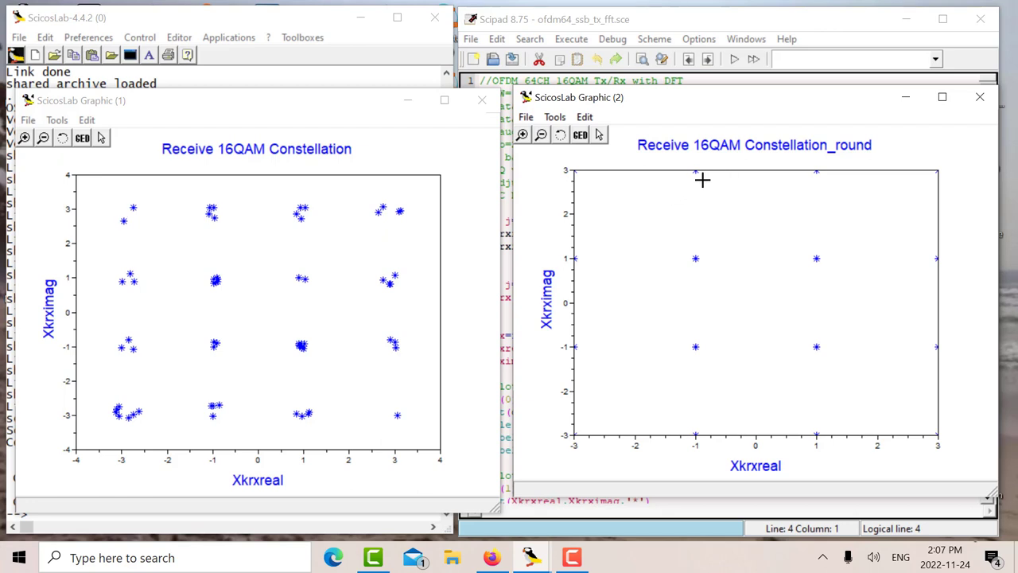
# - Set the Graphic (2) constellation axes data bounds to -4 and 4 on both X and Y
pyautogui.click(584, 118)
pyautogui.click(637, 211)
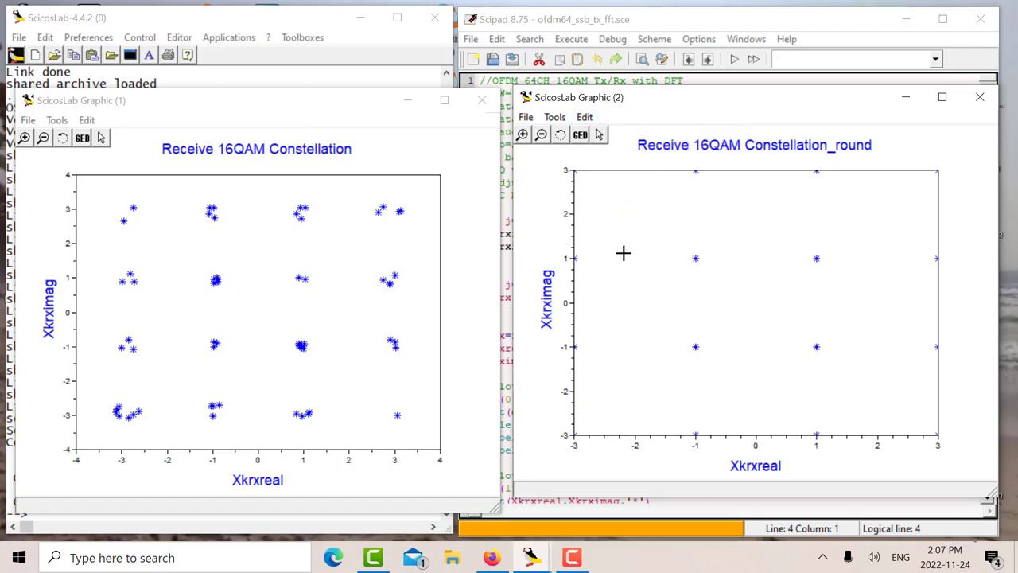
pyautogui.click(785, 389)
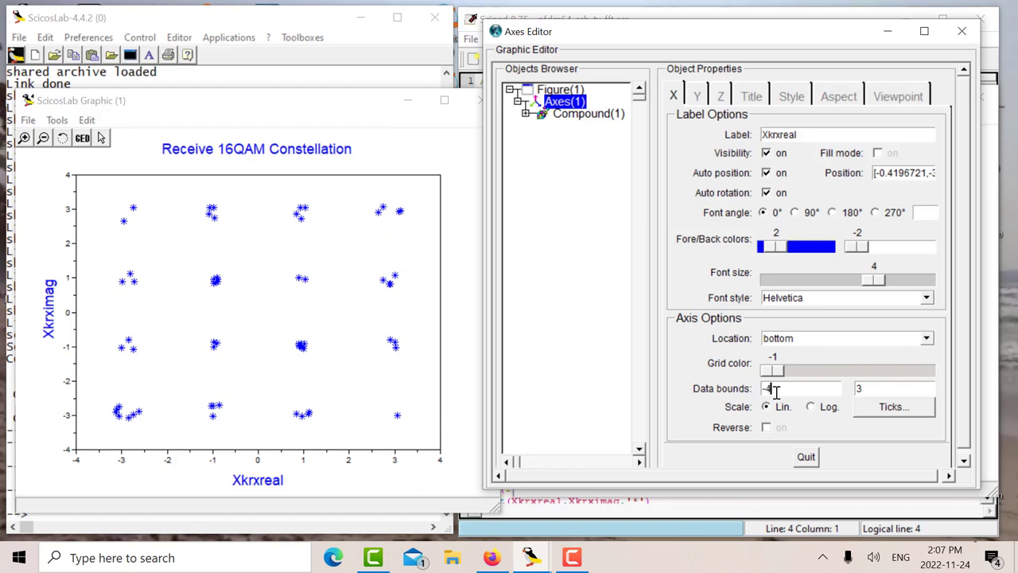
pyautogui.doubleClick(863, 388)
pyautogui.write('4')
pyautogui.click(697, 96)
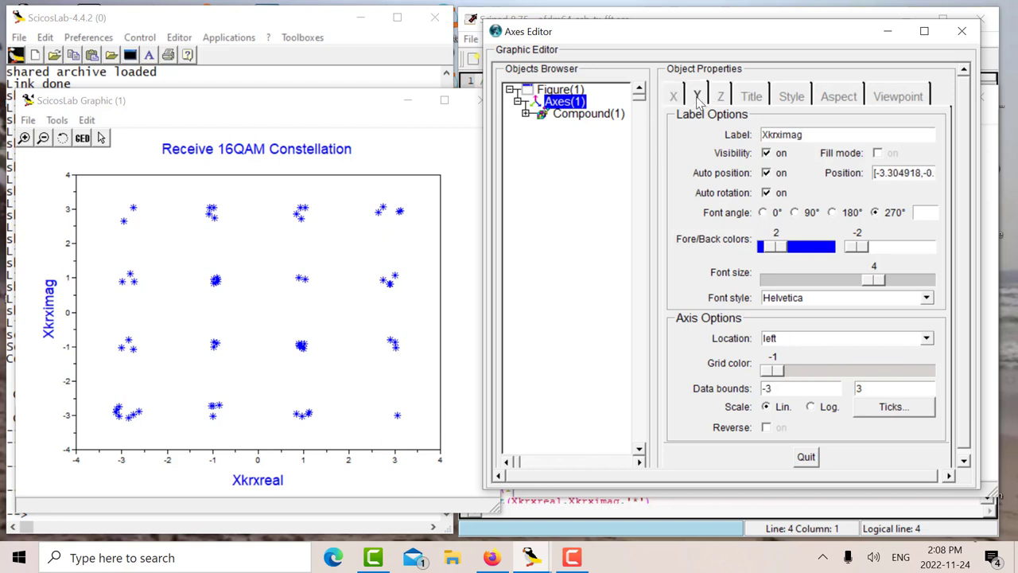
pyautogui.click(790, 389)
pyautogui.write('4')
pyautogui.press('Tab')
pyautogui.write('4')
pyautogui.click(806, 457)
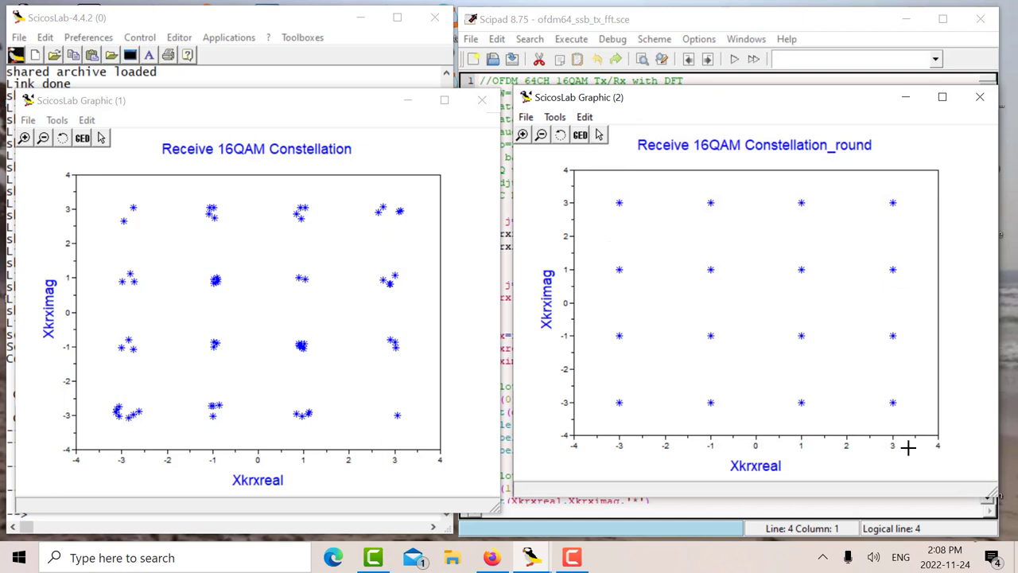